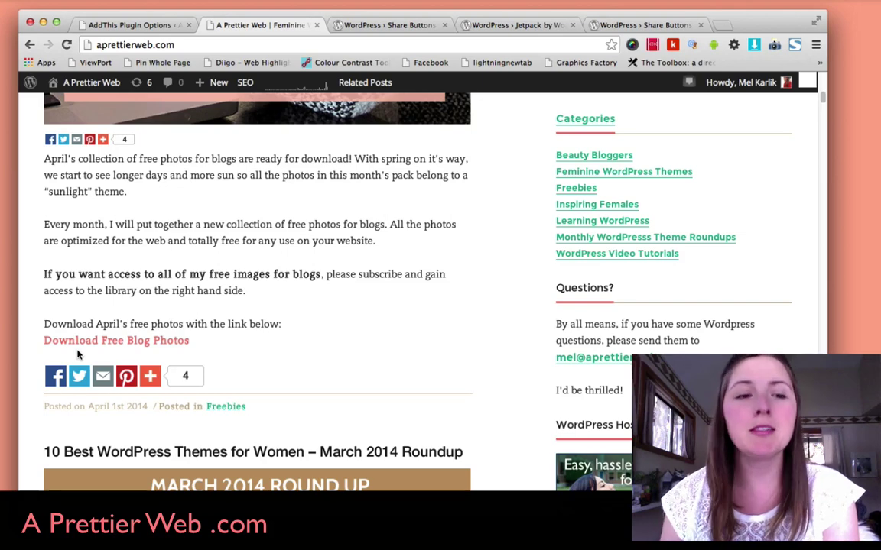
# - Share the April free-photos post on Facebook so its share count reaches 5
pyautogui.click(56, 378)
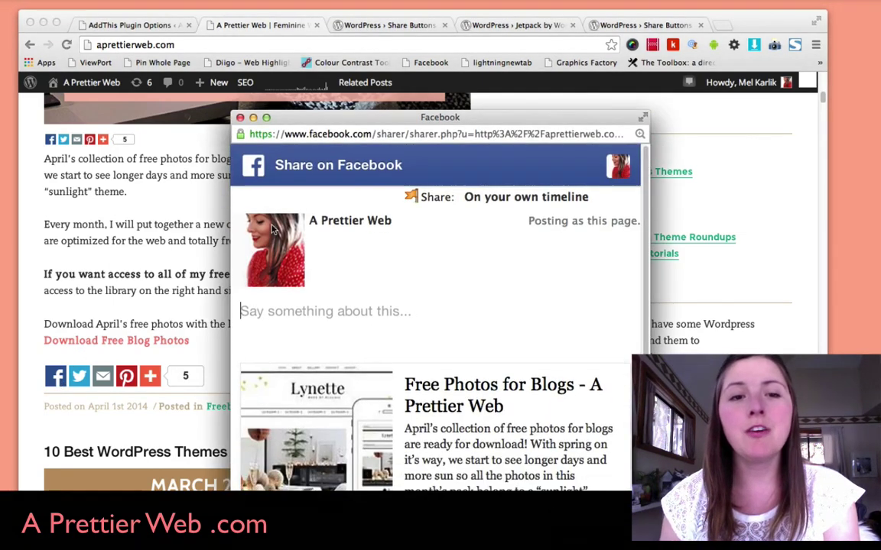
pyautogui.click(239, 118)
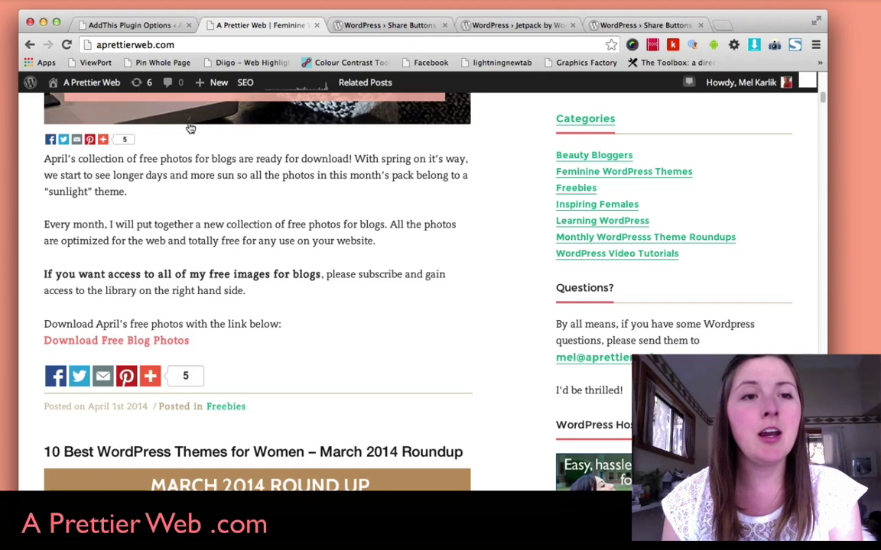
pyautogui.click(386, 25)
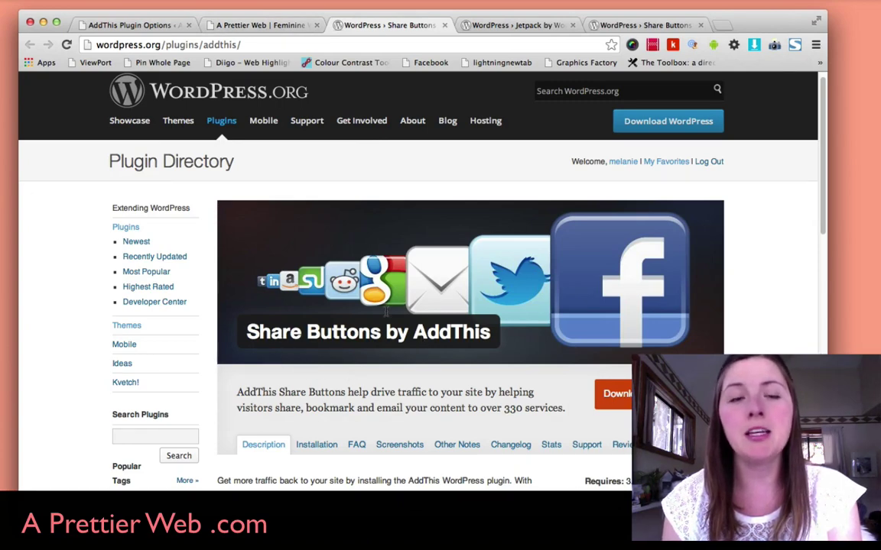
# - Return to the AddThis Plugin Options and open the AddThis Share settings page
pyautogui.click(139, 27)
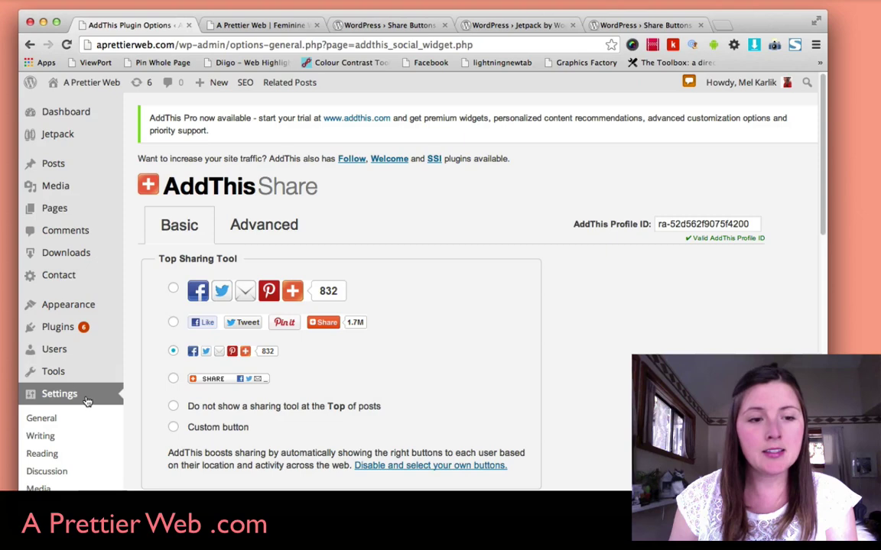
pyautogui.scroll(-4, 88, 402)
pyautogui.scroll(-4, 88, 401)
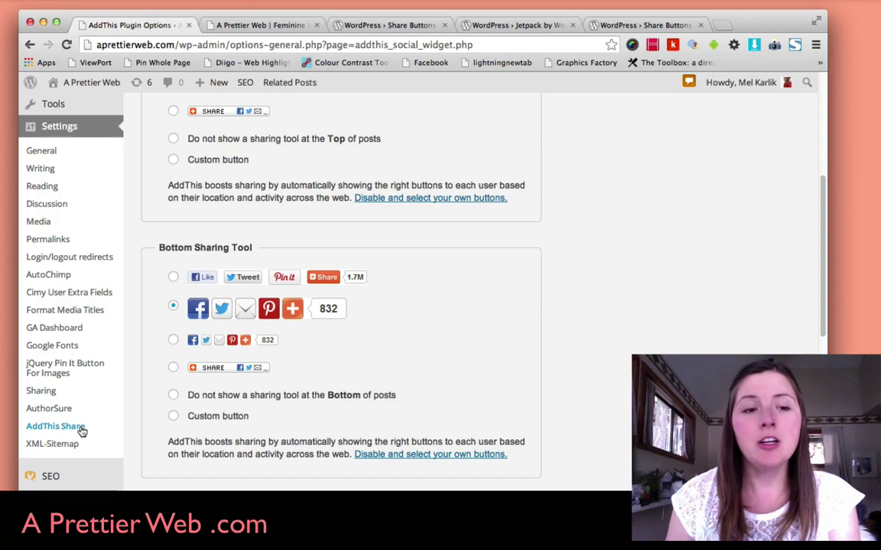
pyautogui.click(81, 432)
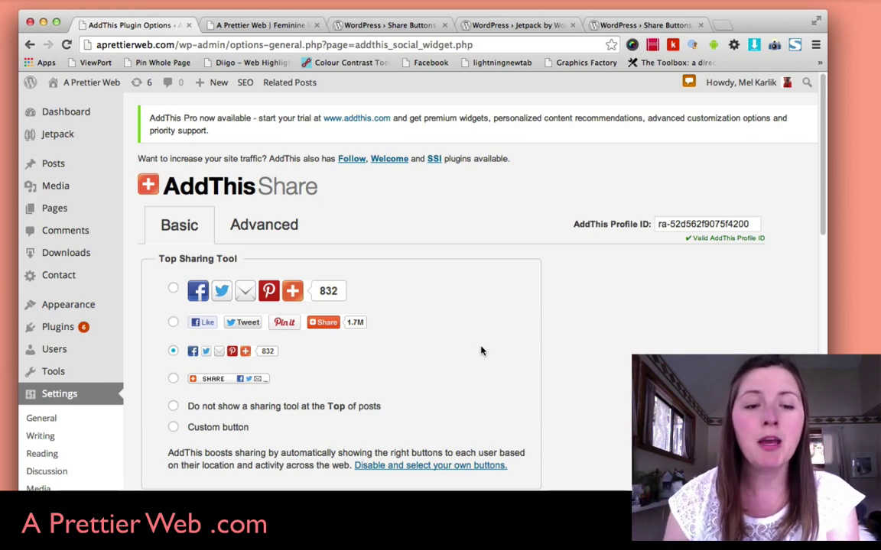
# - Scroll through the Top and Bottom Sharing Tool button-style options
pyautogui.scroll(-3, 481, 351)
pyautogui.moveTo(215, 274)
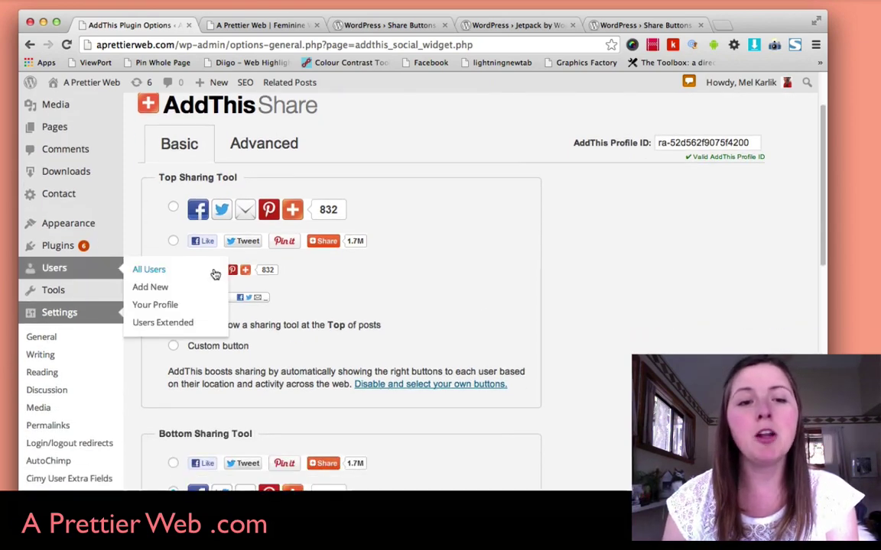
pyautogui.scroll(-4, 339, 298)
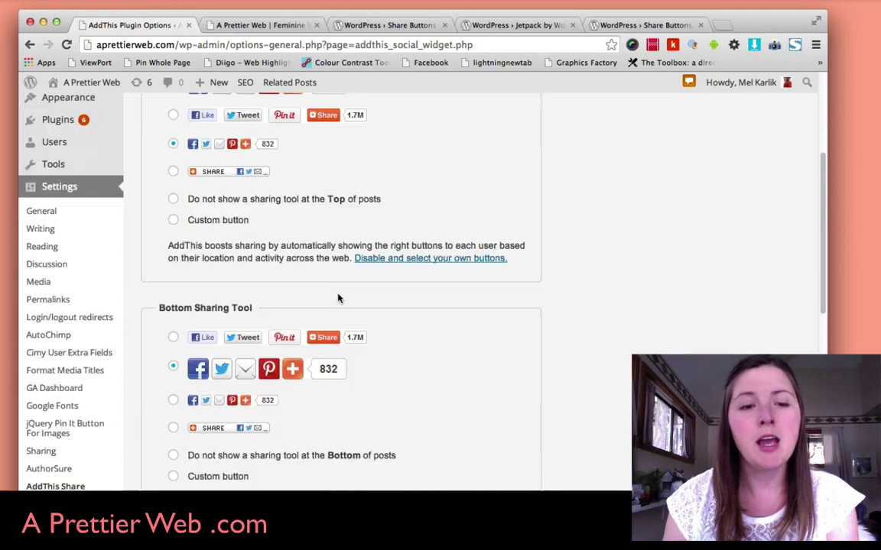
pyautogui.scroll(-3, 339, 298)
pyautogui.scroll(-3, 361, 333)
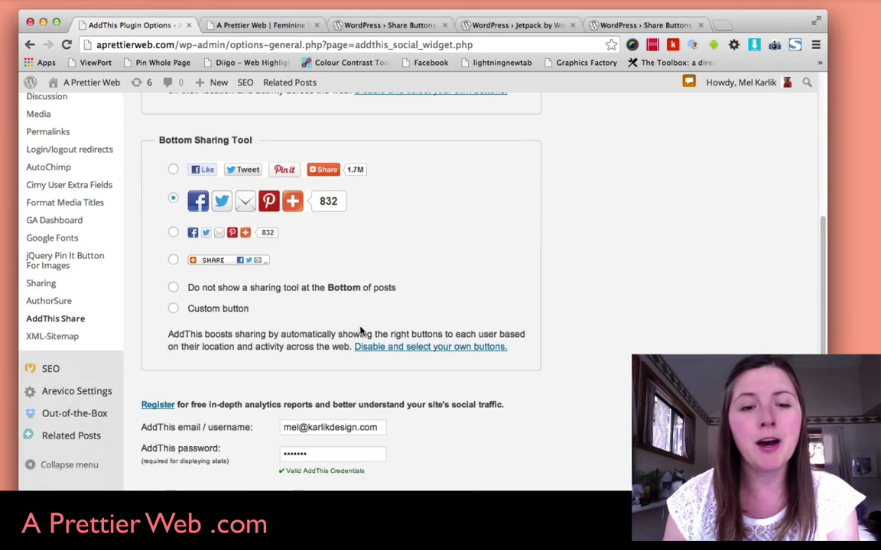
pyautogui.scroll(-2, 537, 383)
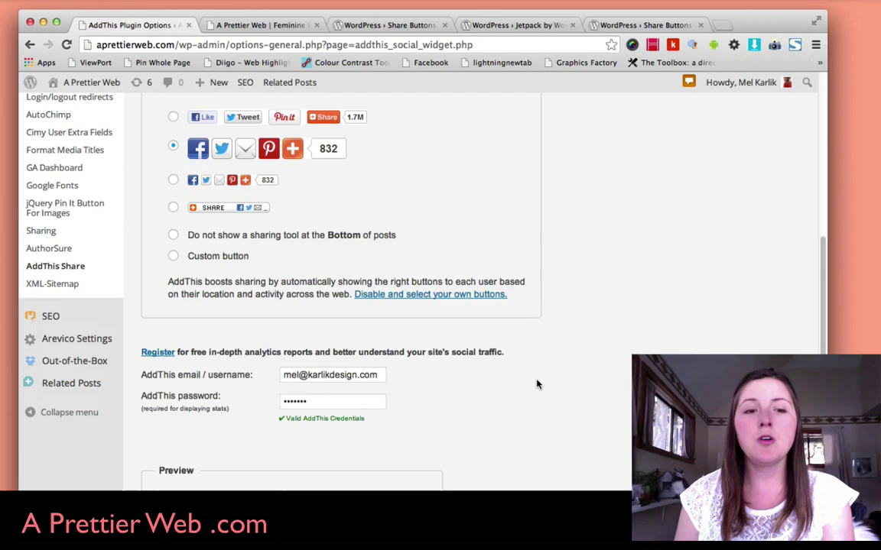
pyautogui.scroll(10, 537, 384)
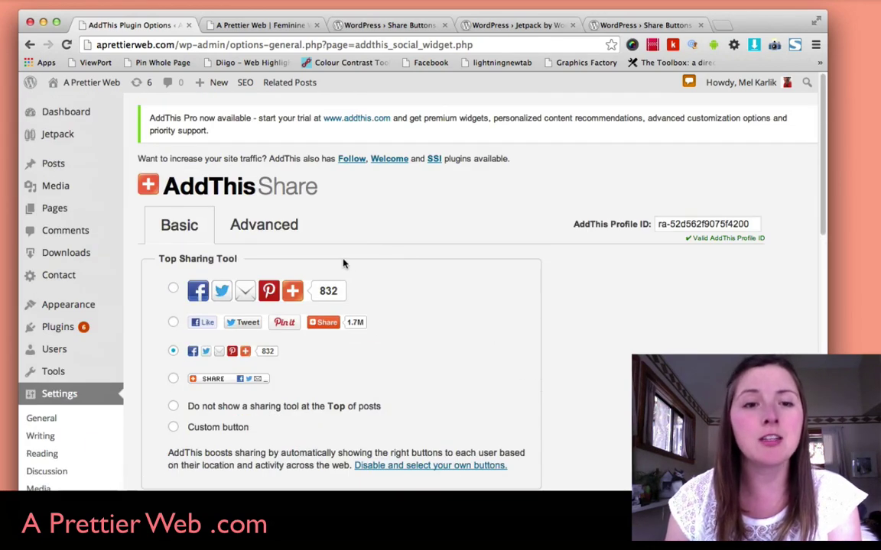
# - Review the Advanced AddThis options, then check the Dashboard's AddThis stats: 1 share, 0 clicks
pyautogui.click(282, 230)
pyautogui.scroll(-15, 407, 263)
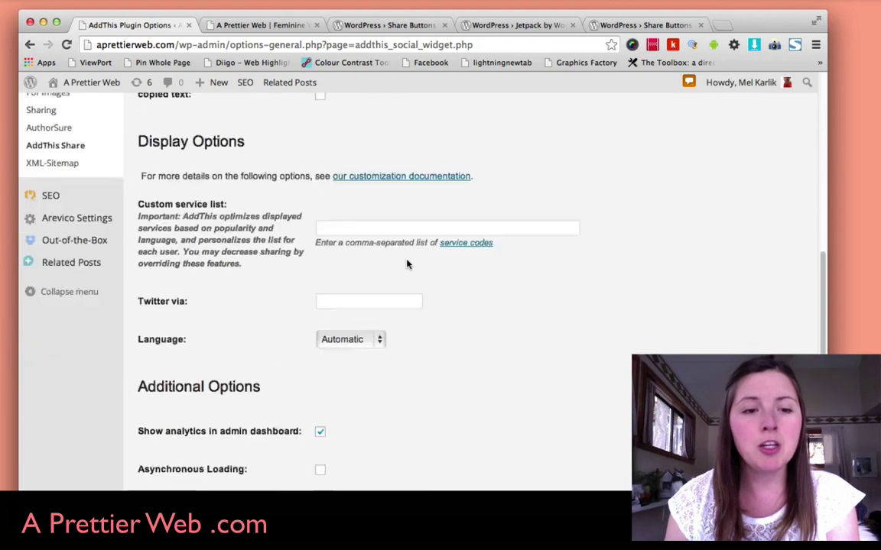
pyautogui.scroll(-2, 406, 264)
pyautogui.scroll(4, 406, 262)
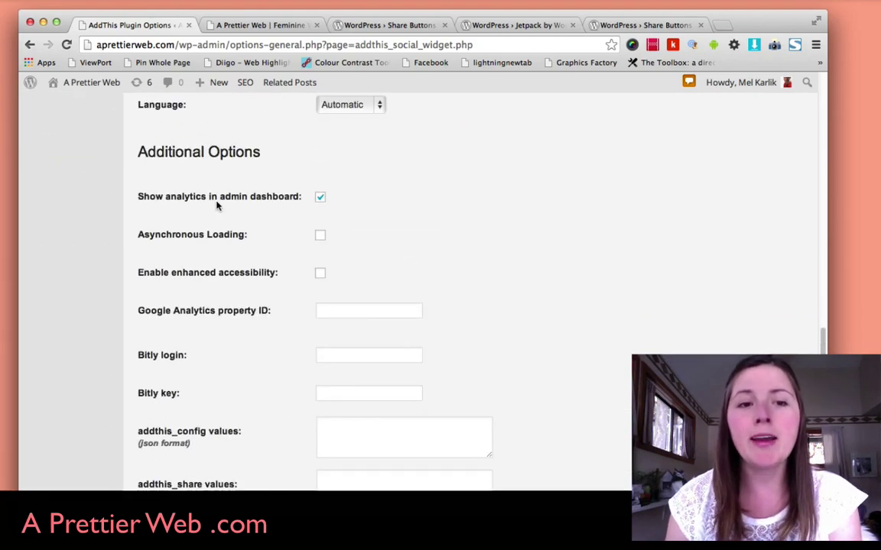
pyautogui.scroll(15, 278, 230)
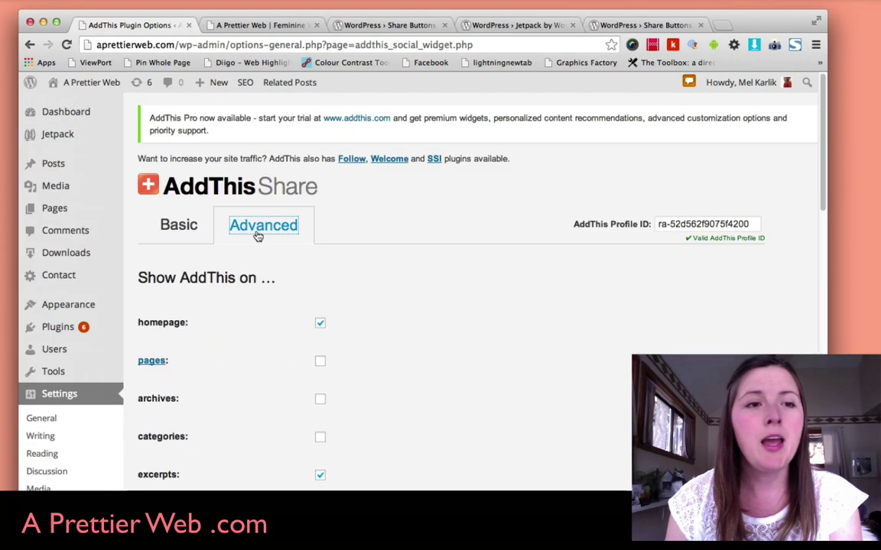
pyautogui.click(49, 119)
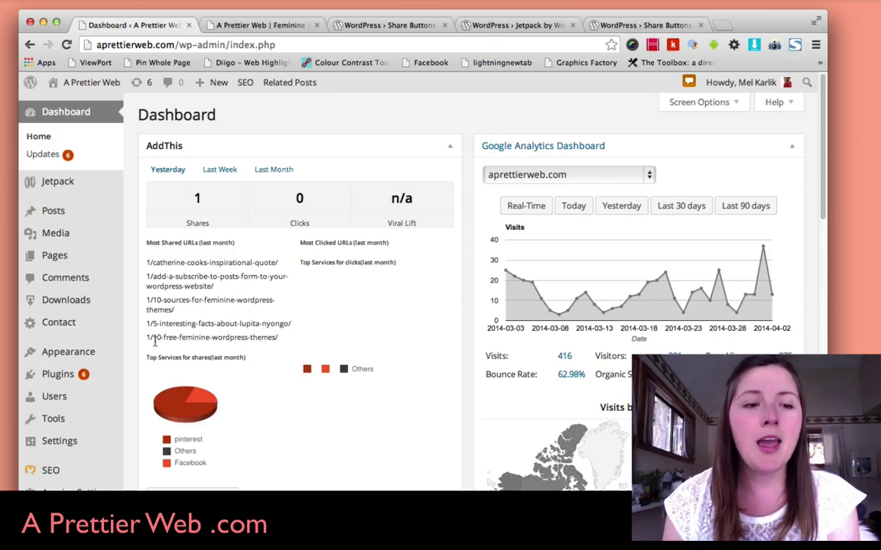
pyautogui.scroll(-3, 139, 306)
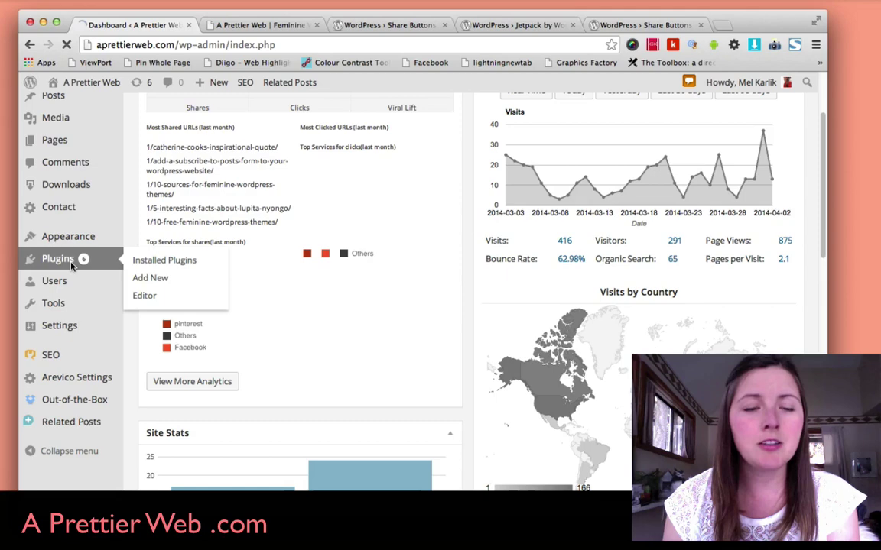
# - Deactivate AddThis Social Bookmarking Widget in Installed Plugins, then view Jetpack's plugin directory page
pyautogui.click(71, 262)
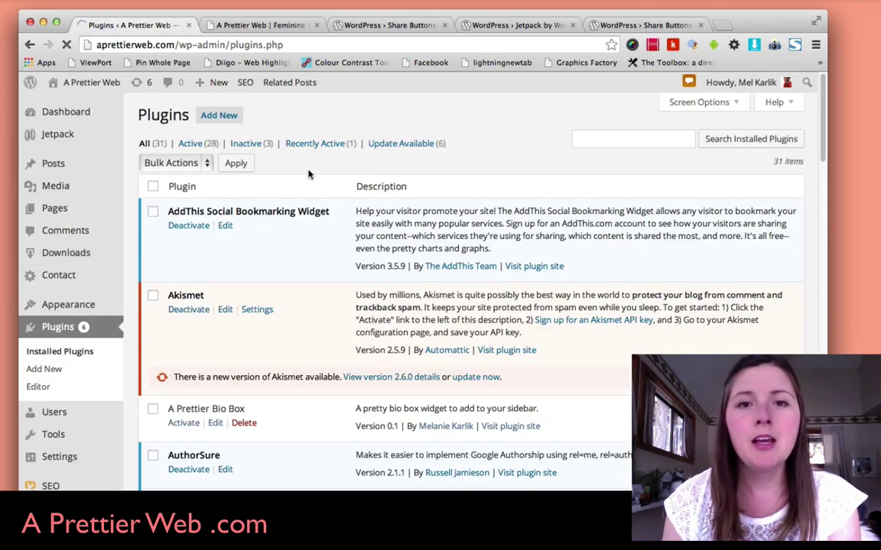
pyautogui.click(523, 28)
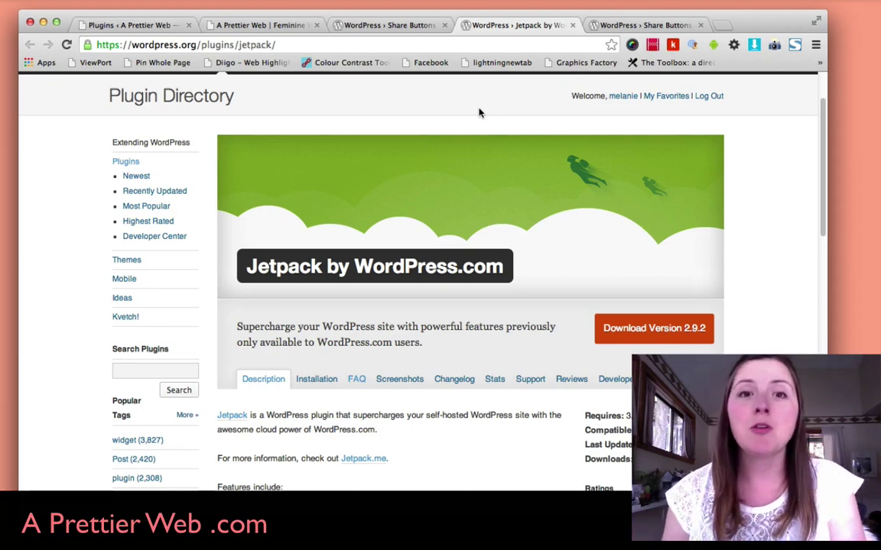
# - Back in the site's Jetpack admin, activate the Jetpack Sharing module
pyautogui.click(130, 26)
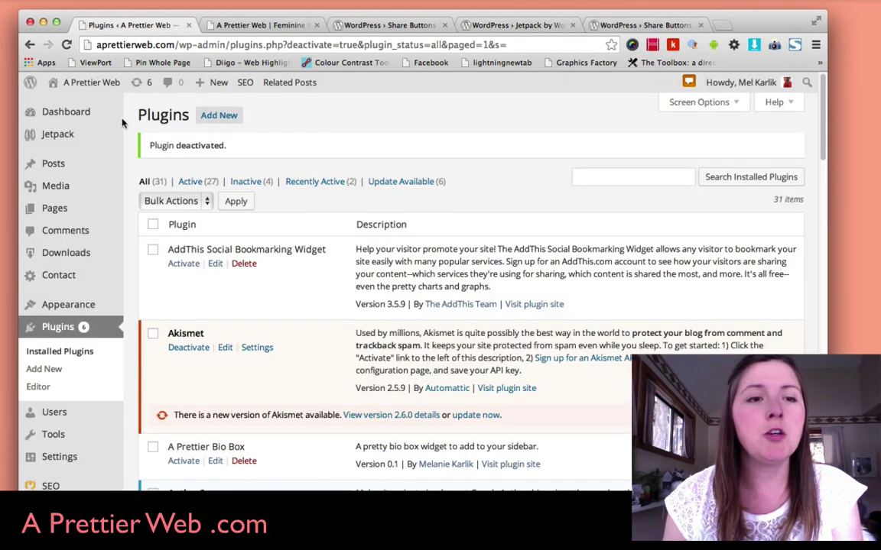
pyautogui.click(513, 25)
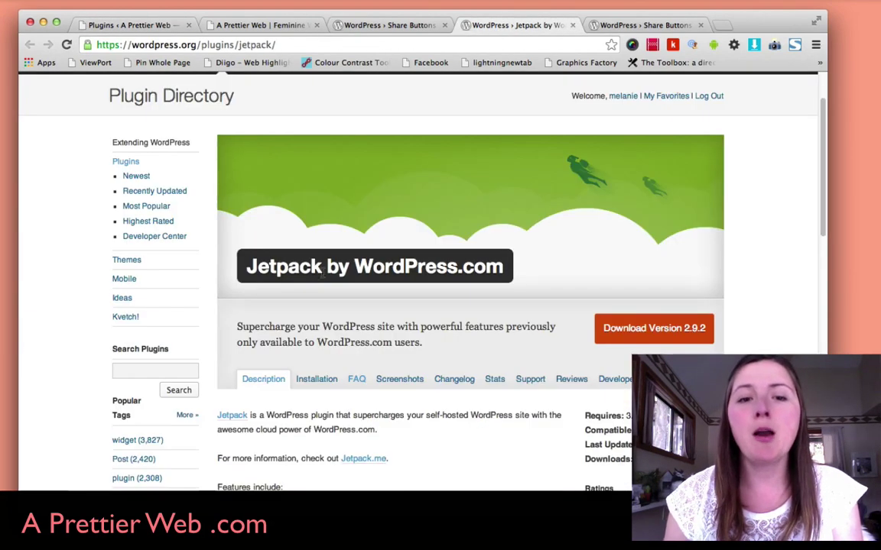
pyautogui.click(126, 25)
pyautogui.moveTo(69, 137)
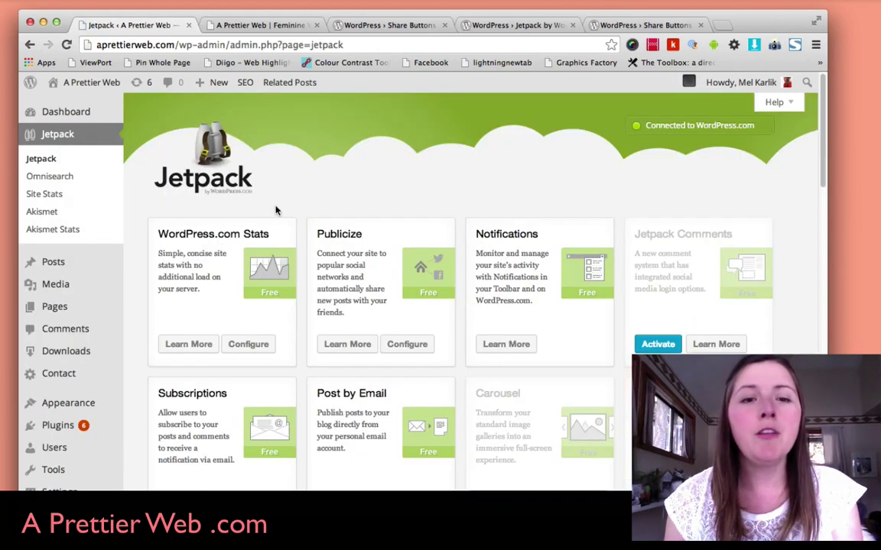
pyautogui.scroll(-8, 326, 204)
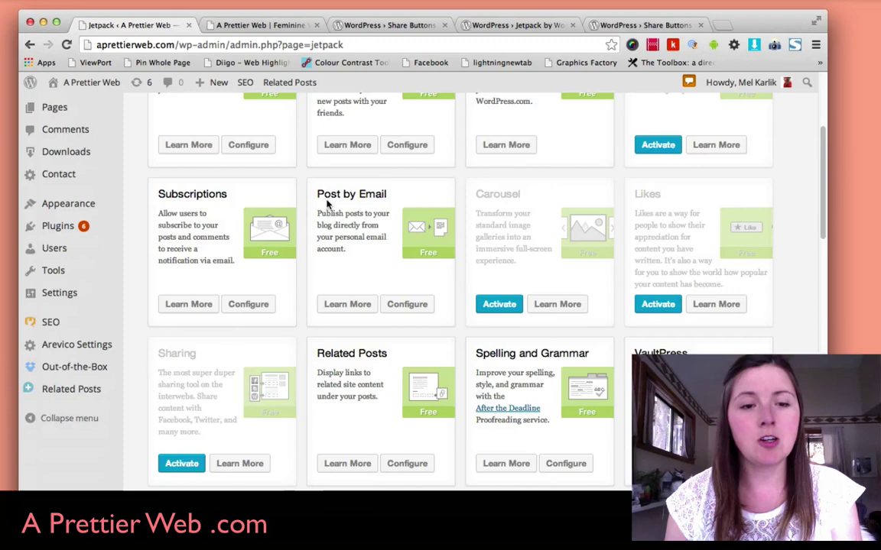
pyautogui.scroll(-4, 328, 205)
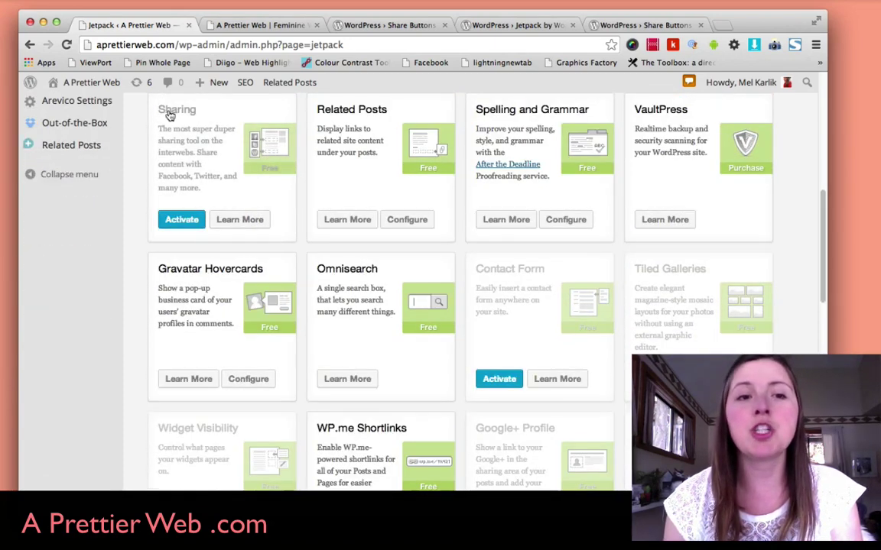
pyautogui.click(182, 220)
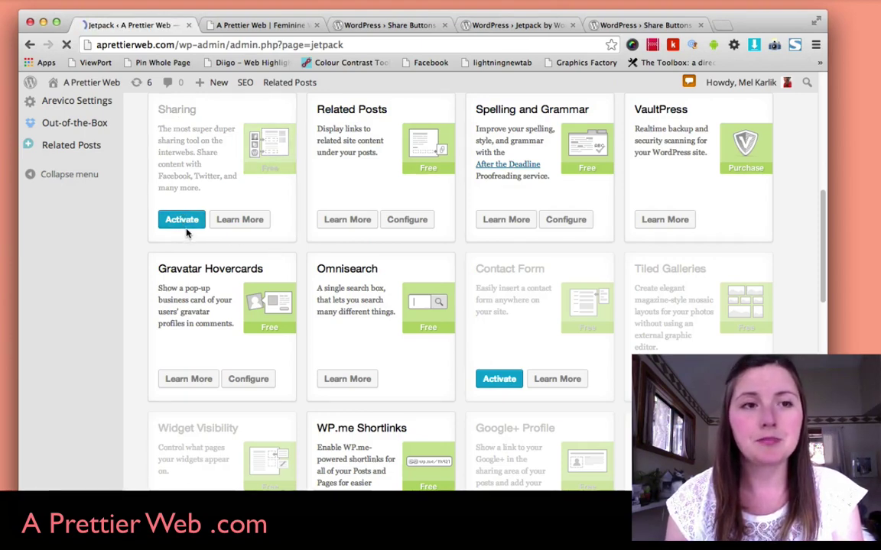
pyautogui.scroll(-3, 191, 251)
pyautogui.scroll(-3, 192, 250)
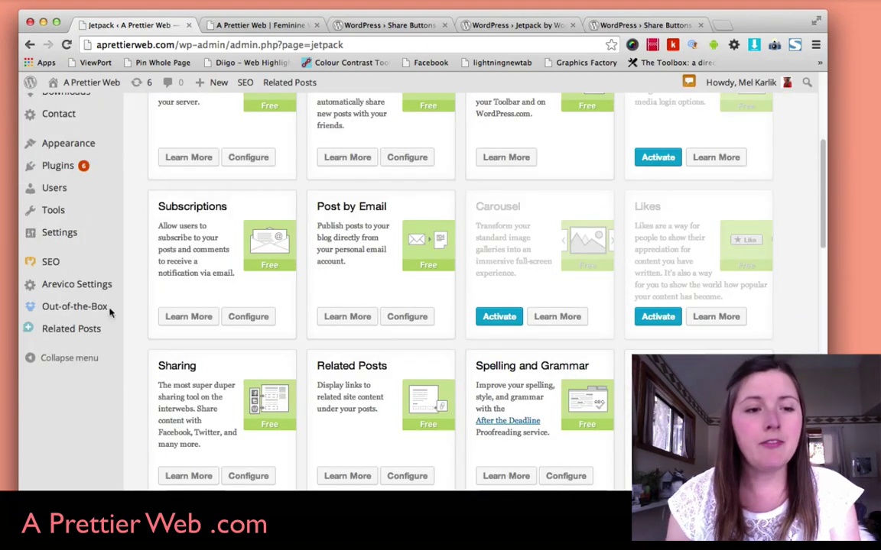
# - Open the Settings > Sharing page and scroll to the share services list
pyautogui.moveTo(59, 233)
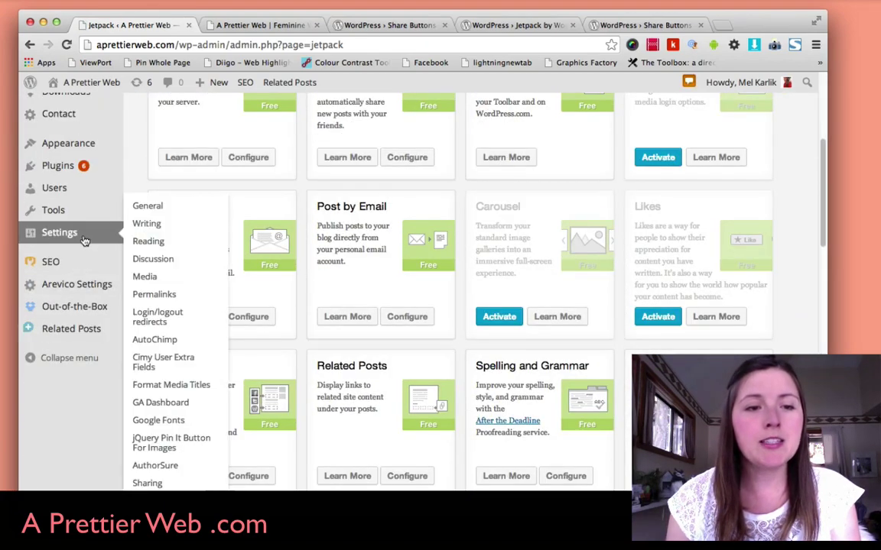
pyautogui.click(149, 483)
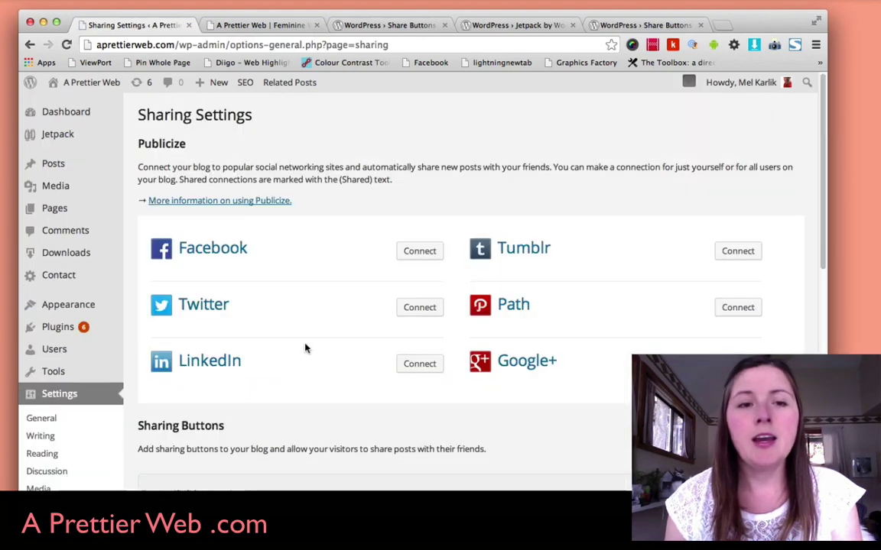
pyautogui.scroll(-5, 305, 347)
pyautogui.scroll(-1, 305, 348)
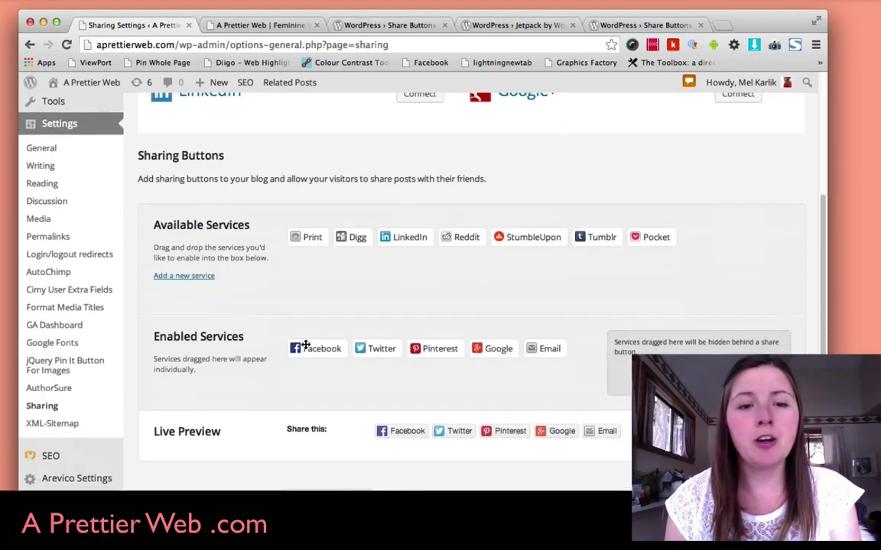
# - Try Print and LinkedIn as enabled services, then move both back to Available Services
pyautogui.moveTo(325, 239); pyautogui.dragTo(330, 390)
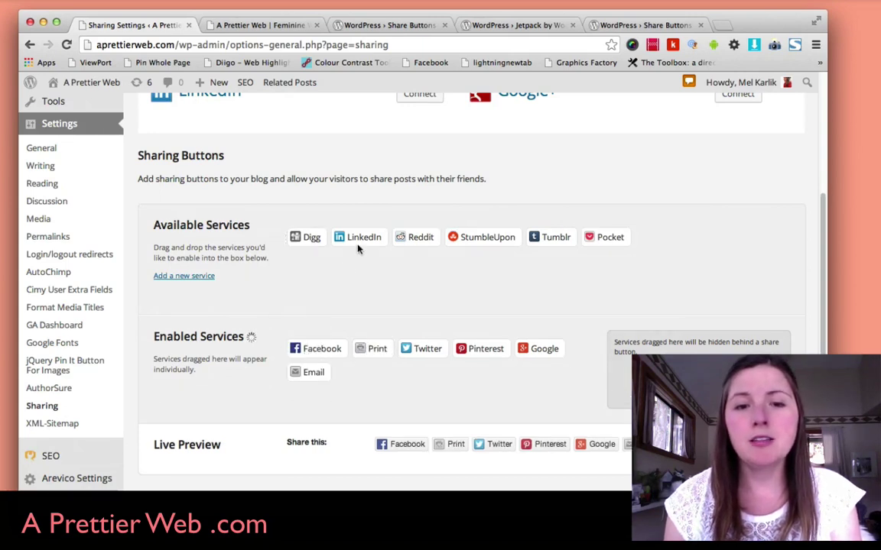
pyautogui.moveTo(353, 237); pyautogui.dragTo(369, 375)
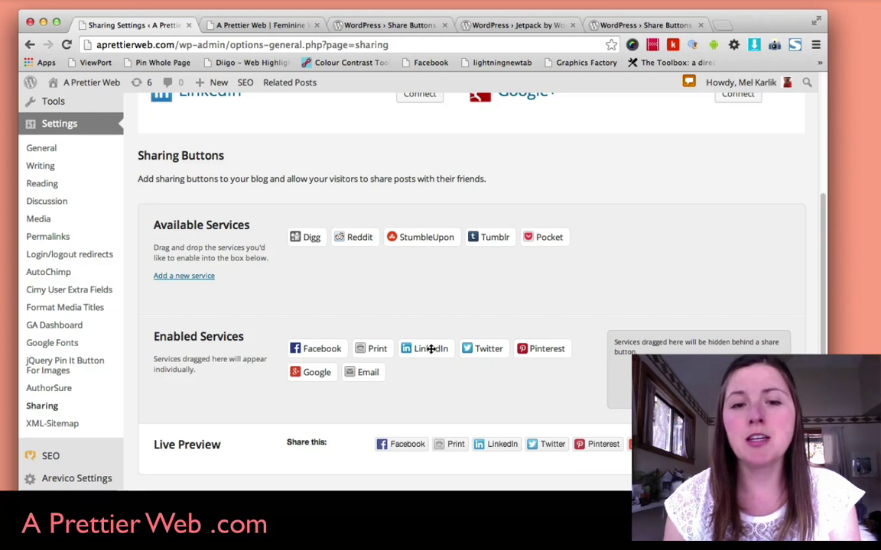
pyautogui.moveTo(425, 349); pyautogui.dragTo(360, 250)
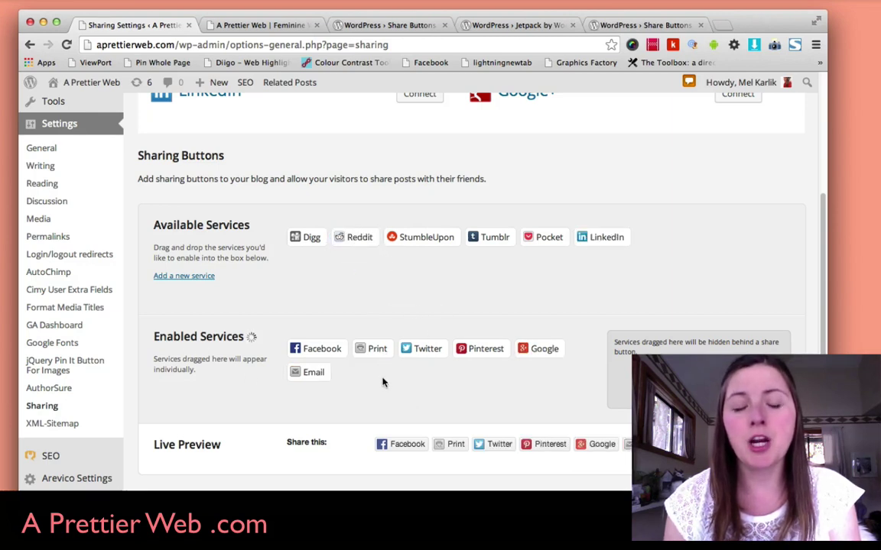
pyautogui.moveTo(365, 349); pyautogui.dragTo(310, 233)
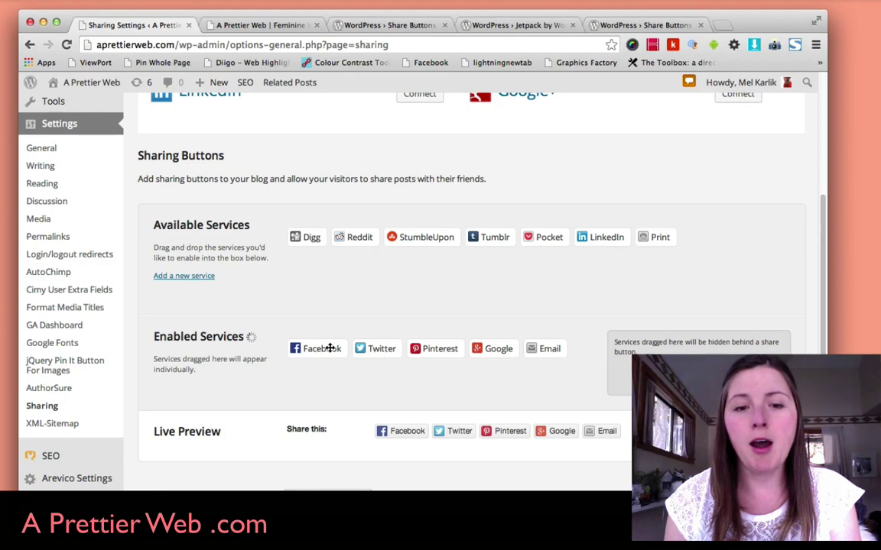
# - Preview the Icon only, Text only and Official buttons share button styles
pyautogui.scroll(-1, 325, 363)
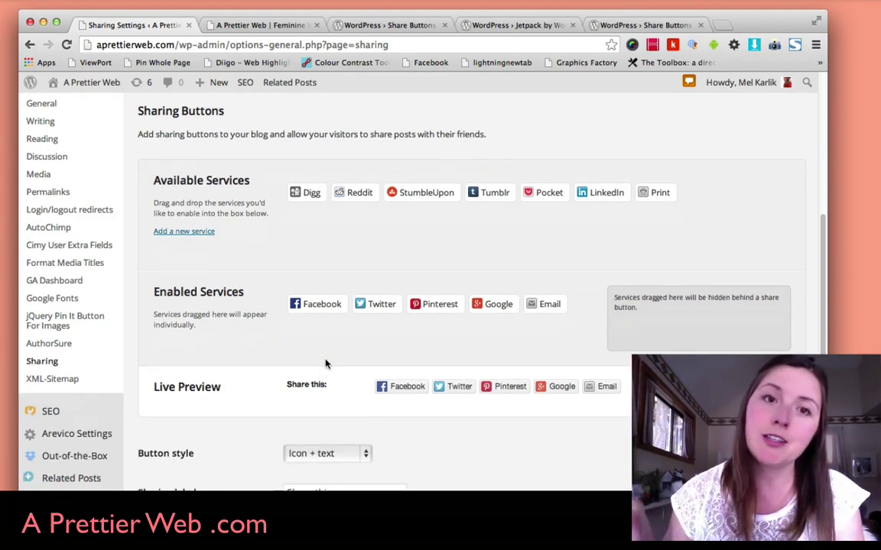
pyautogui.scroll(-2, 402, 299)
pyautogui.scroll(-3, 401, 300)
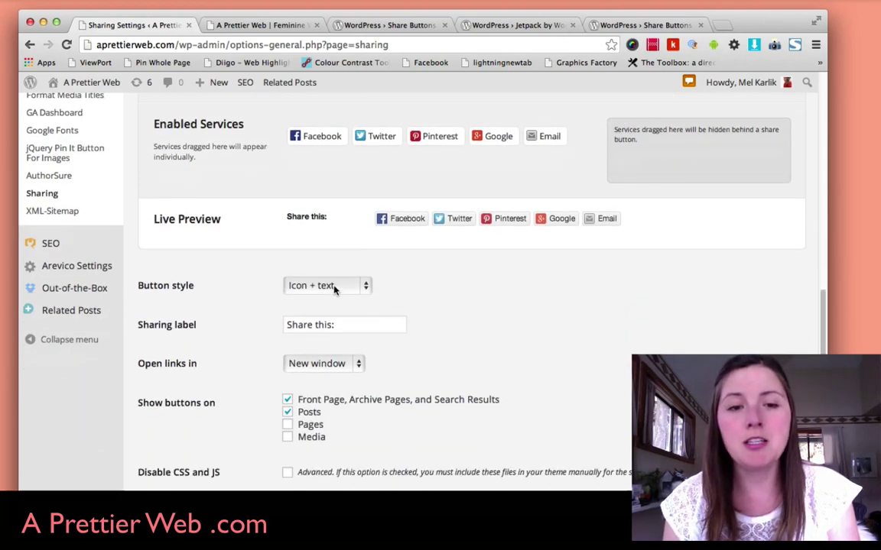
pyautogui.click(334, 287)
pyautogui.press('Escape')
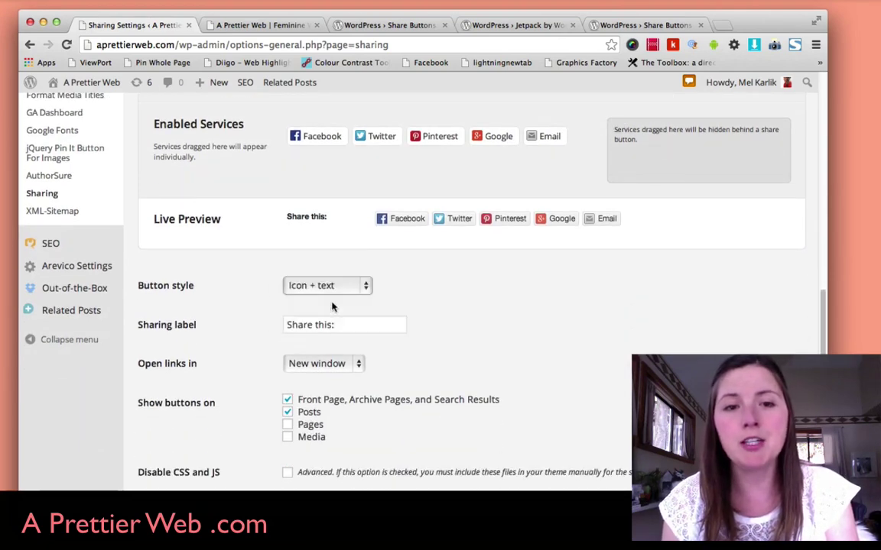
pyautogui.click(332, 306)
pyautogui.click(328, 288)
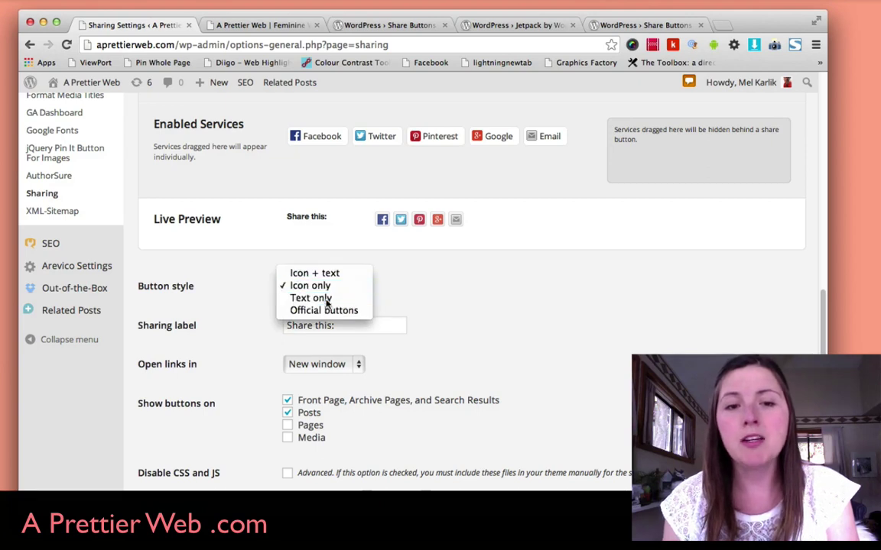
pyautogui.click(327, 299)
pyautogui.click(320, 290)
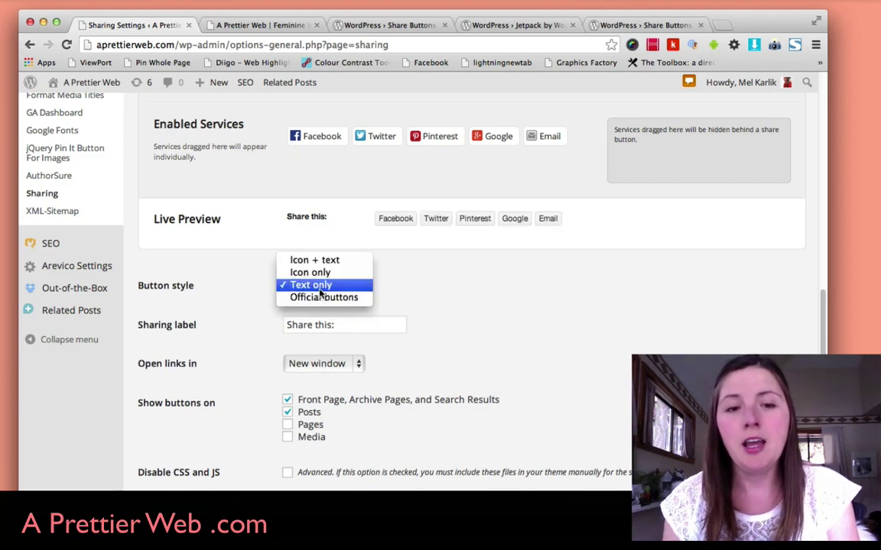
pyautogui.click(319, 298)
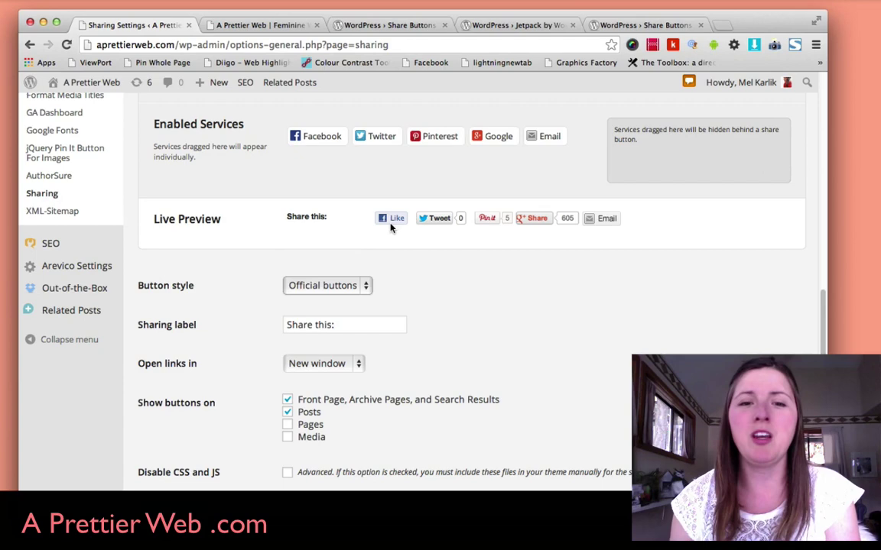
# - Set the button style back to Icon + text and save the sharing settings
pyautogui.click(325, 285)
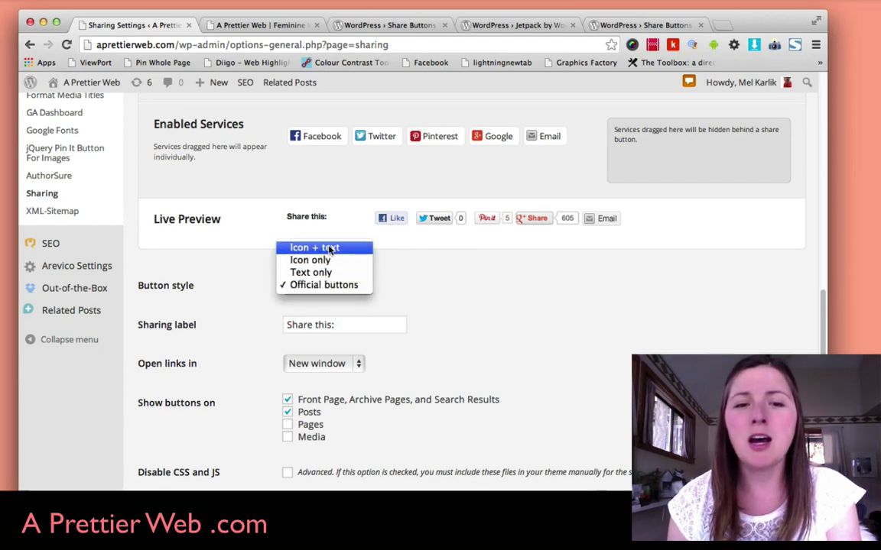
pyautogui.click(329, 248)
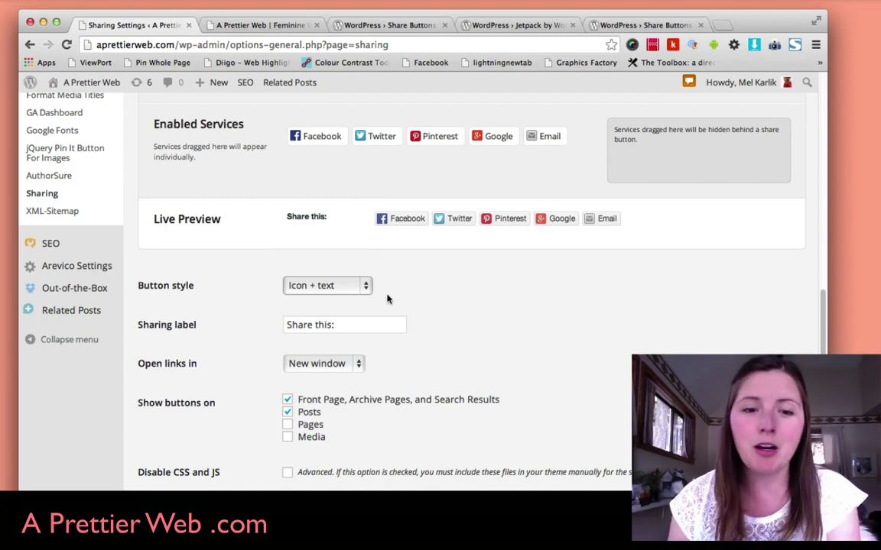
pyautogui.scroll(-2, 393, 305)
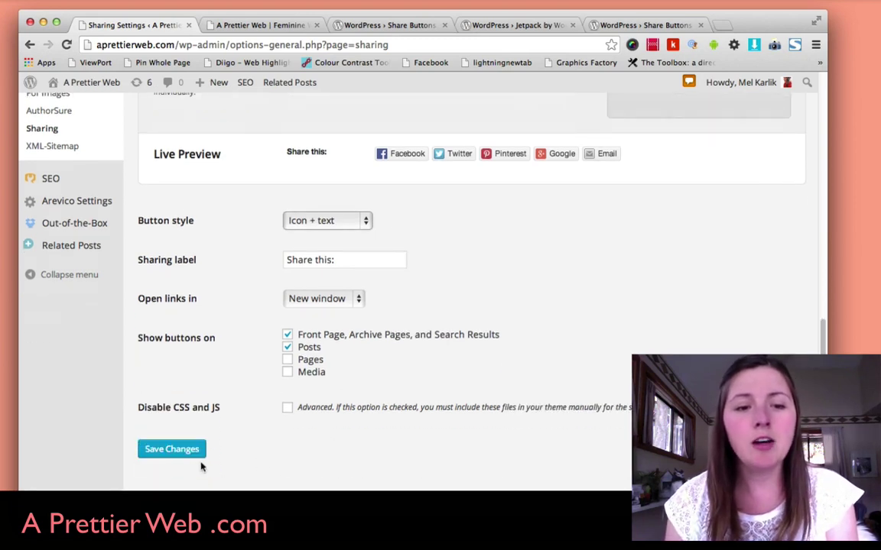
pyautogui.click(173, 451)
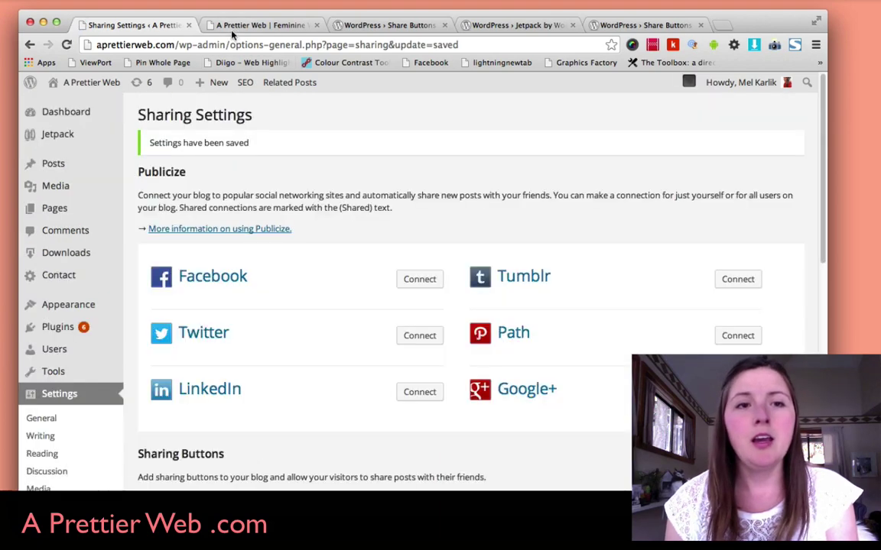
# - Test the Facebook share button on the live blog's free photos post, then view AddToAny's directory page
pyautogui.click(231, 29)
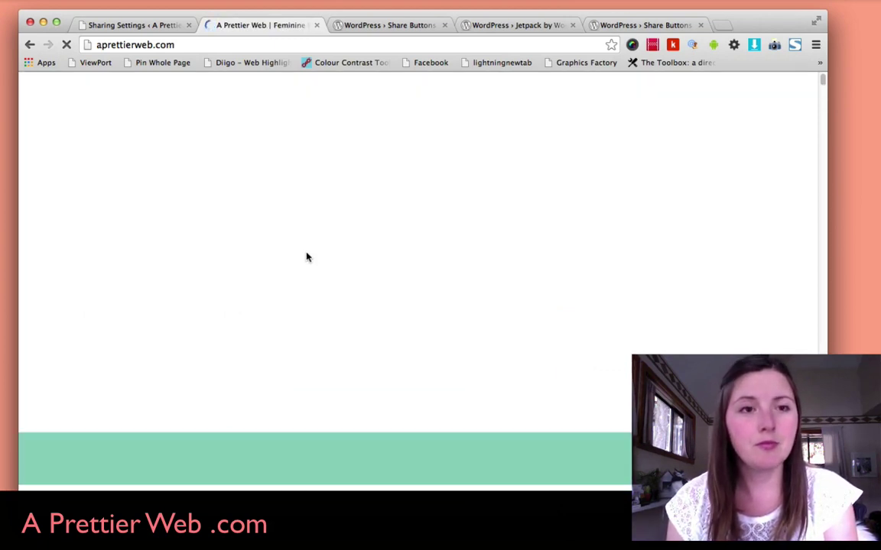
pyautogui.scroll(-10, 309, 257)
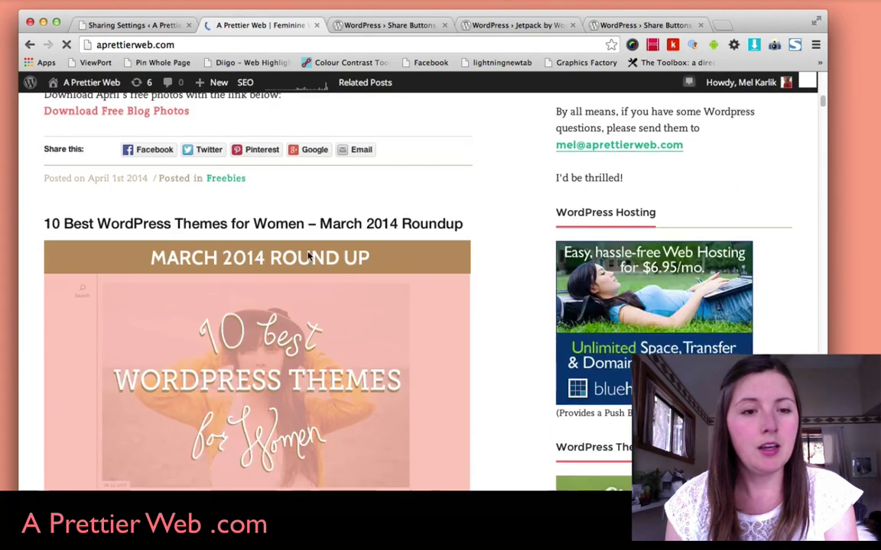
pyautogui.scroll(3, 310, 256)
pyautogui.scroll(2, 310, 257)
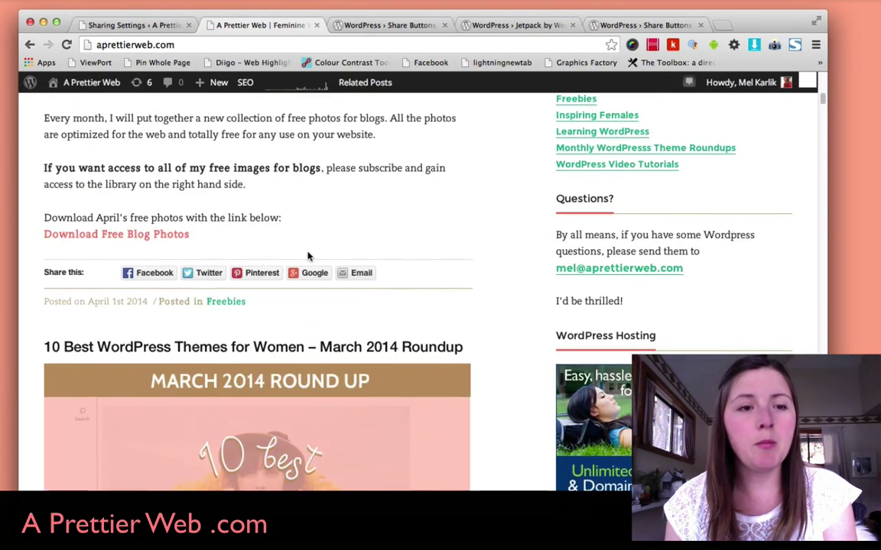
pyautogui.scroll(1, 276, 237)
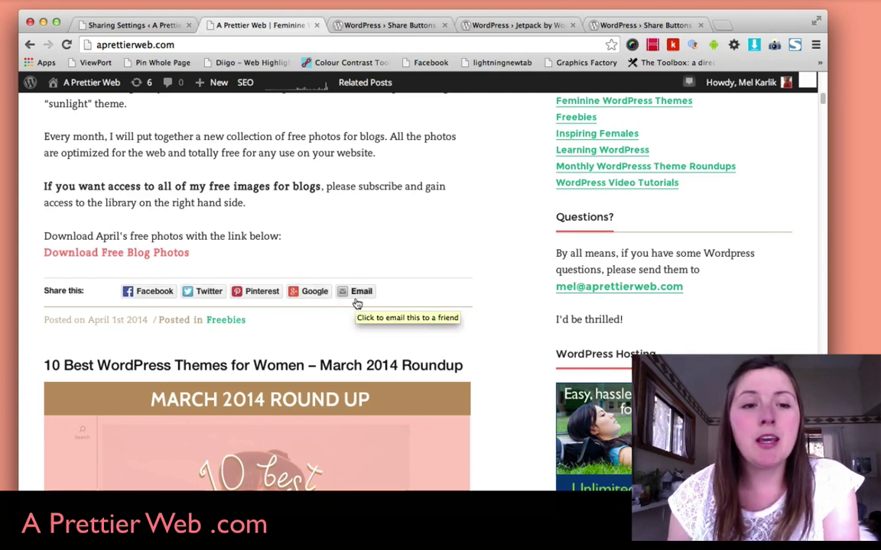
pyautogui.click(132, 293)
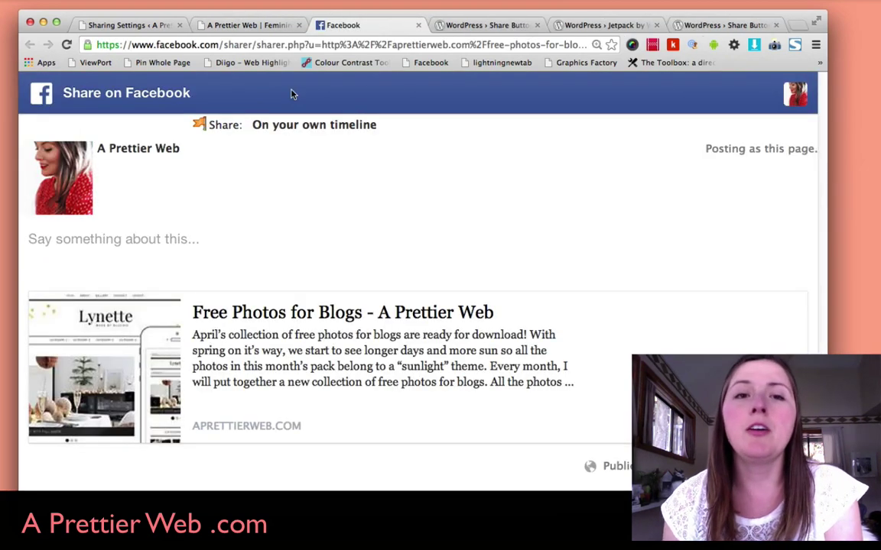
pyautogui.click(419, 28)
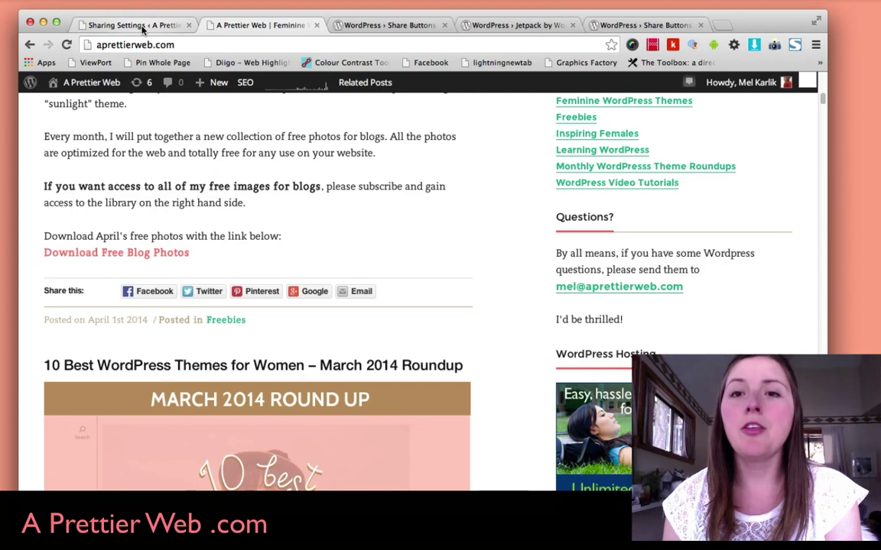
pyautogui.click(611, 26)
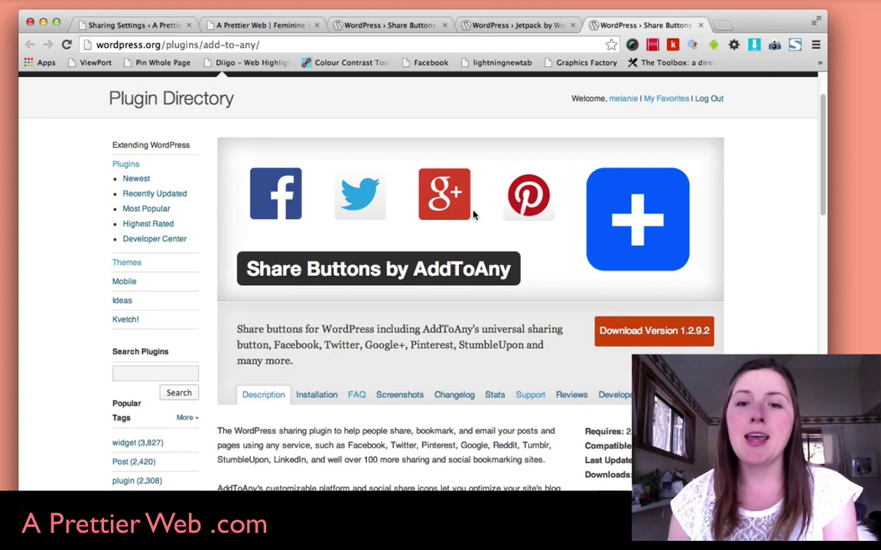
# - From the Jetpack modules page, open the Sharing card's Learn More and deactivate the module
pyautogui.click(120, 26)
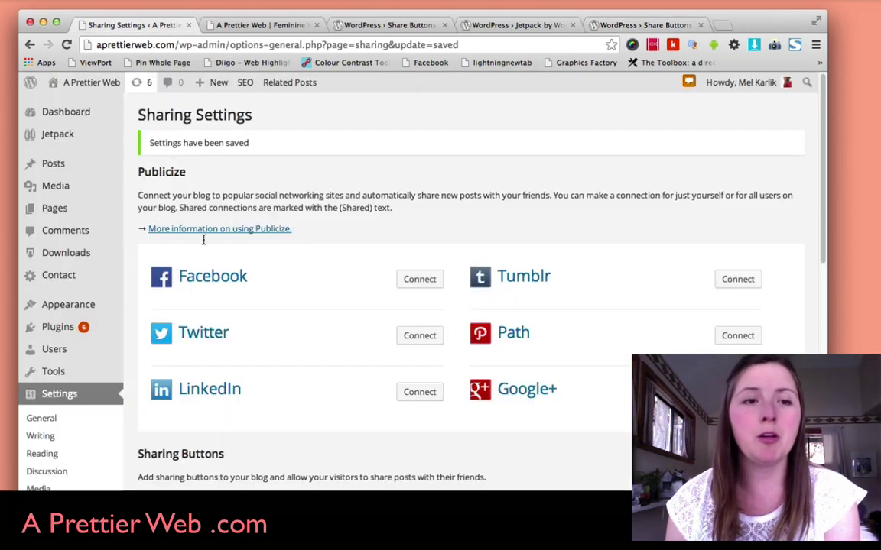
pyautogui.scroll(-1, 57, 309)
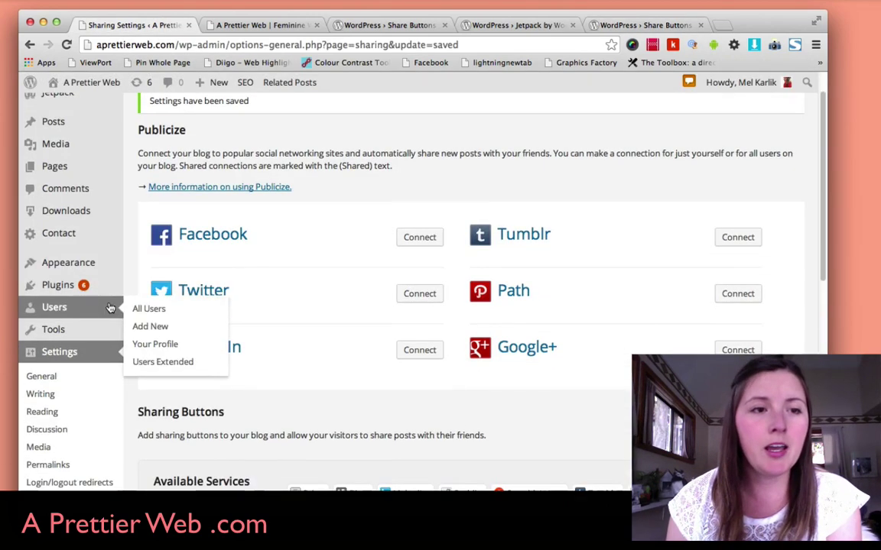
pyautogui.scroll(1, 61, 306)
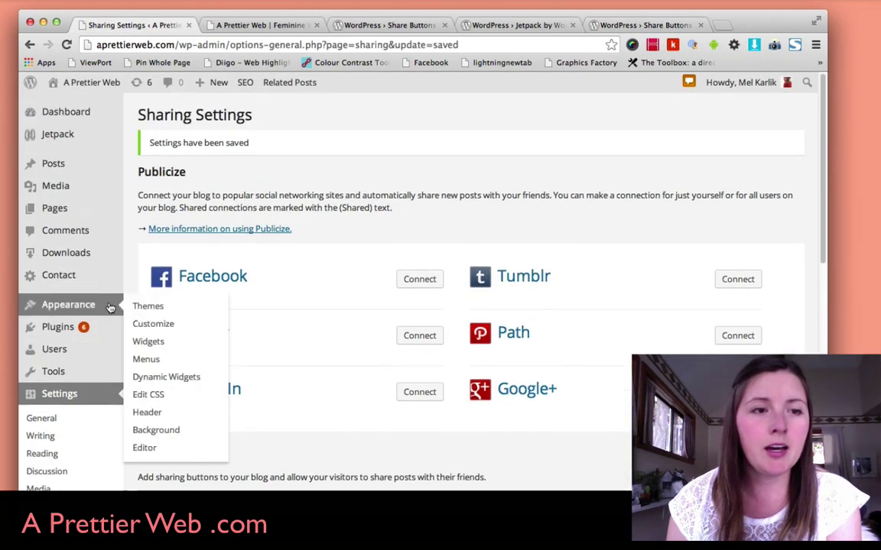
pyautogui.click(73, 134)
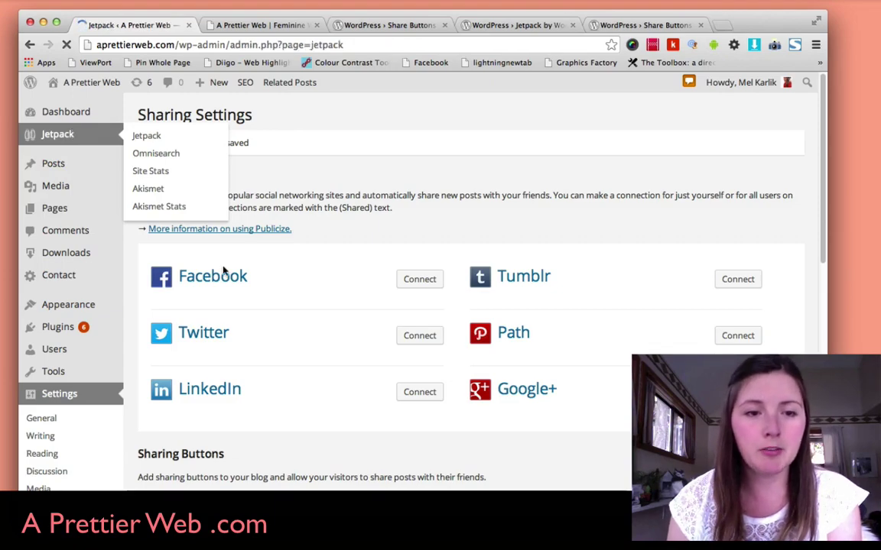
pyautogui.scroll(-10, 237, 285)
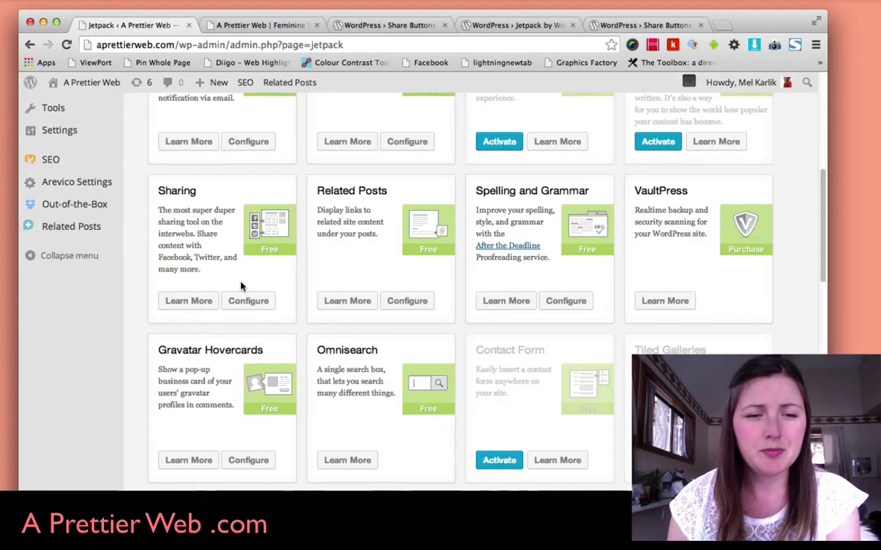
pyautogui.click(200, 207)
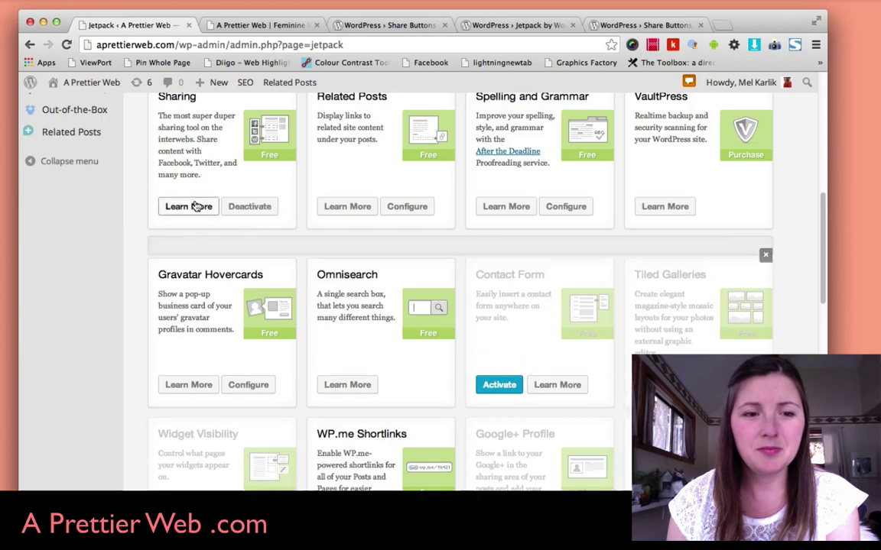
pyautogui.click(241, 207)
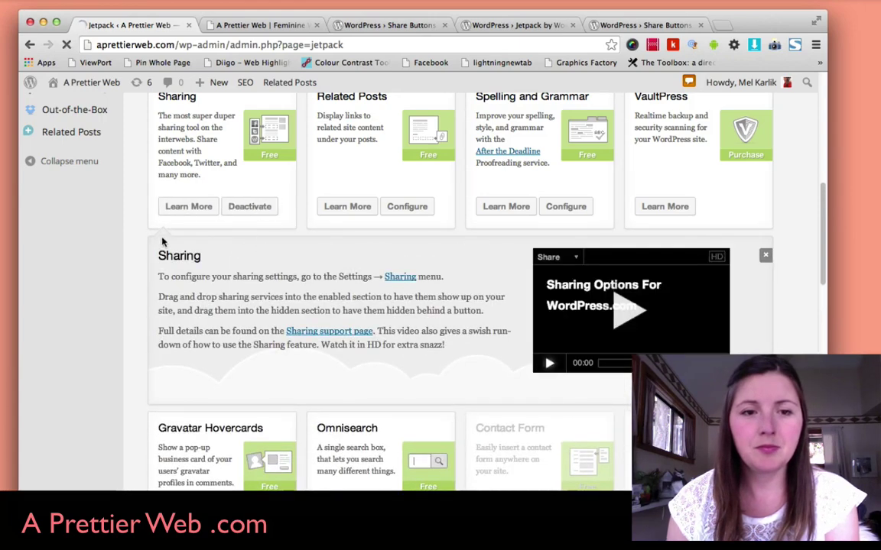
pyautogui.scroll(3, 57, 286)
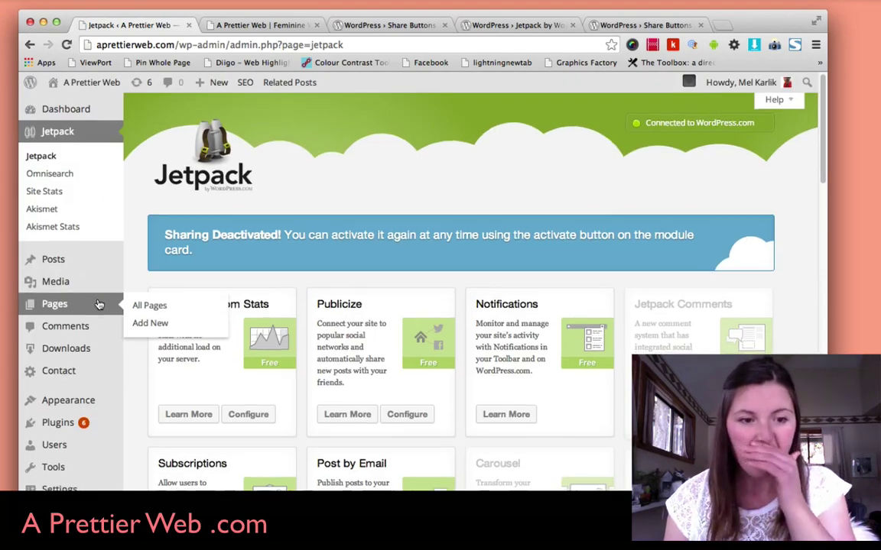
pyautogui.scroll(-1, 98, 306)
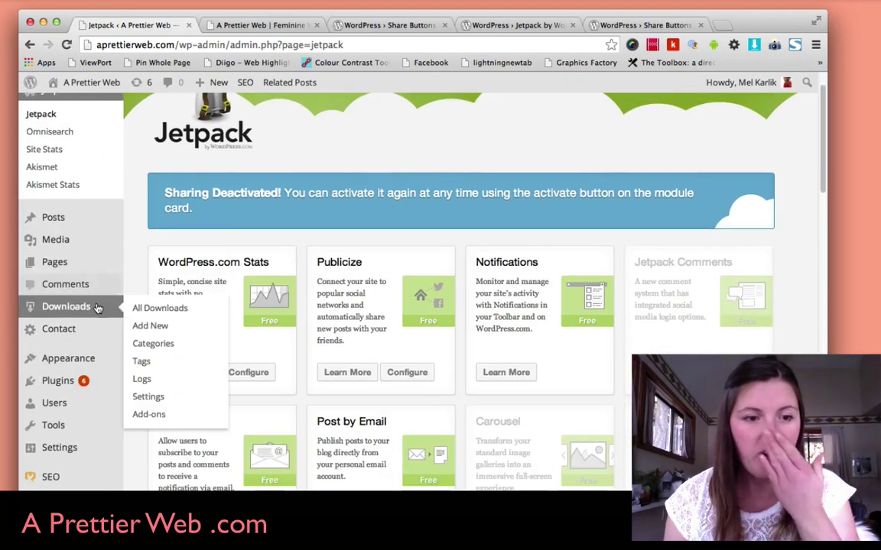
# - Search installed plugins for 'Add' and activate Share Buttons by AddToAny
pyautogui.click(57, 386)
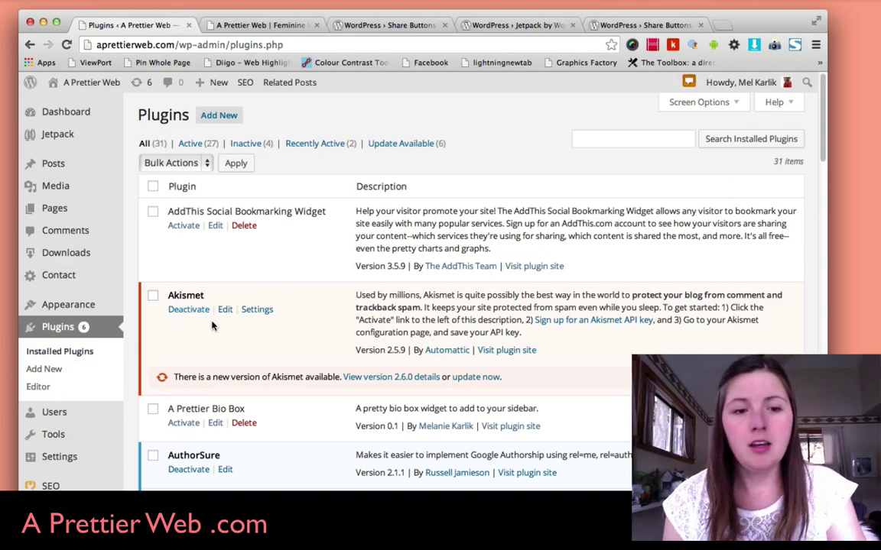
pyautogui.scroll(-2, 390, 222)
pyautogui.scroll(2, 636, 216)
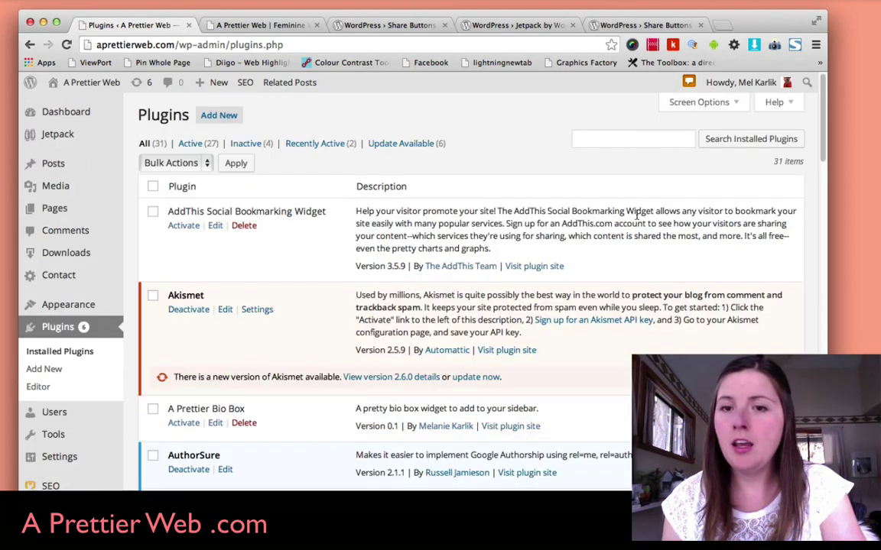
pyautogui.click(616, 138)
pyautogui.write('Add')
pyautogui.press('Return')
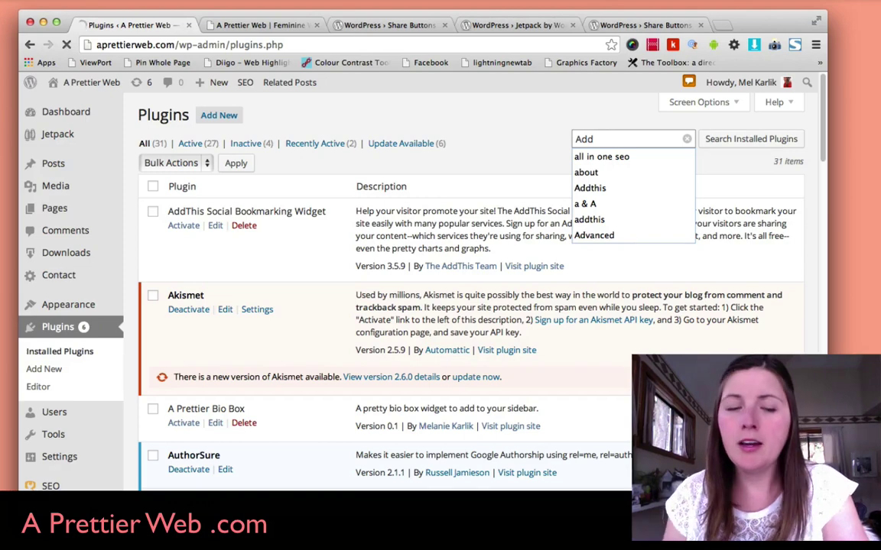
pyautogui.scroll(-3, 273, 229)
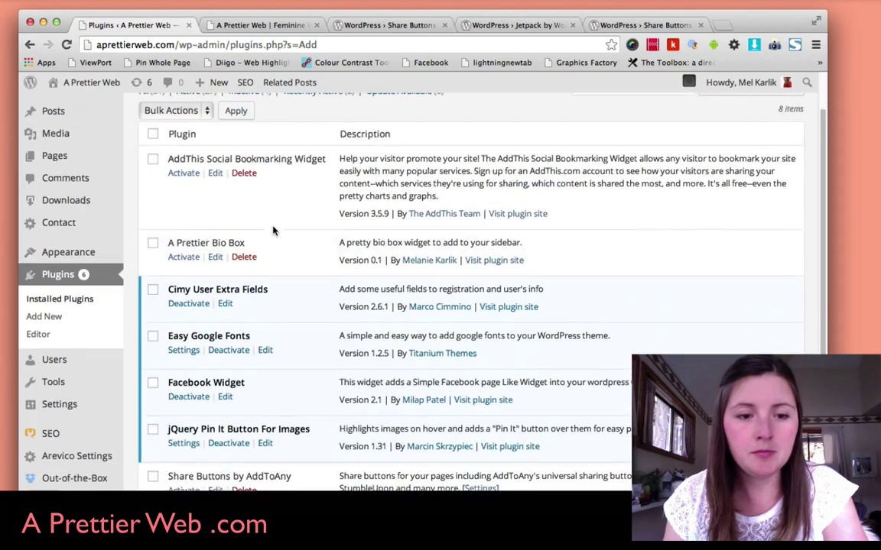
pyautogui.scroll(-4, 273, 229)
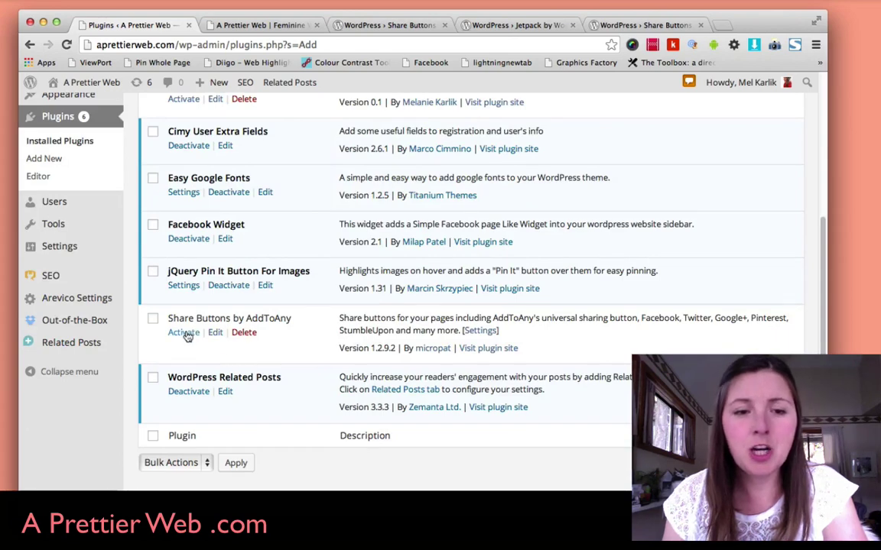
pyautogui.click(191, 335)
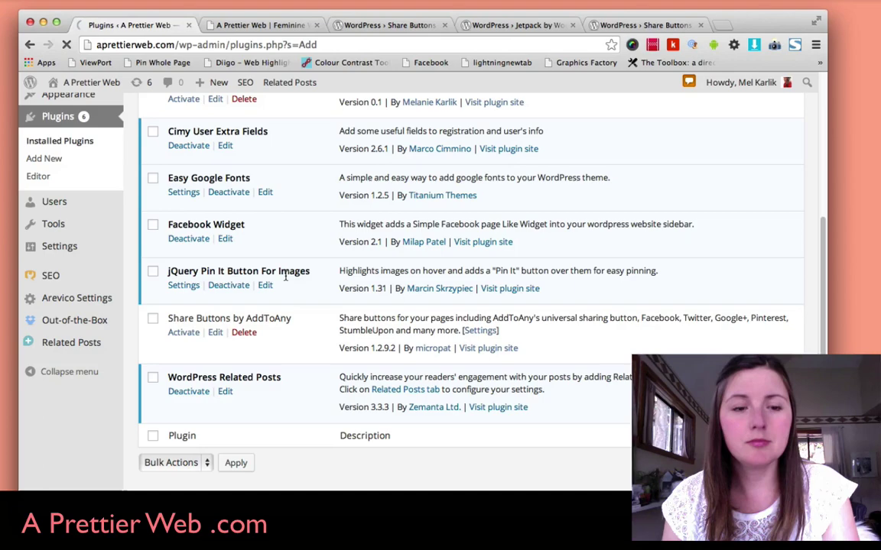
# - Open the AddToAny share settings page from the Settings menu
pyautogui.scroll(-3, 229, 290)
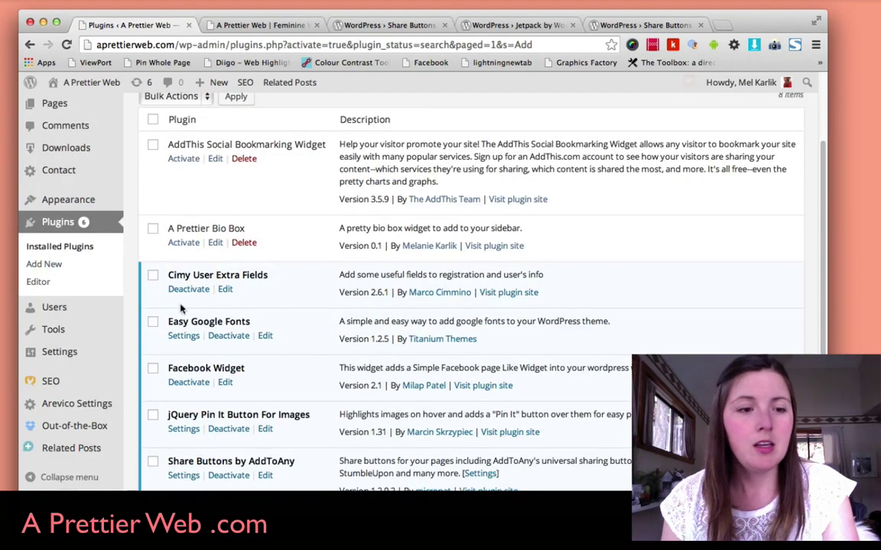
pyautogui.moveTo(95, 351)
pyautogui.scroll(-1, 91, 354)
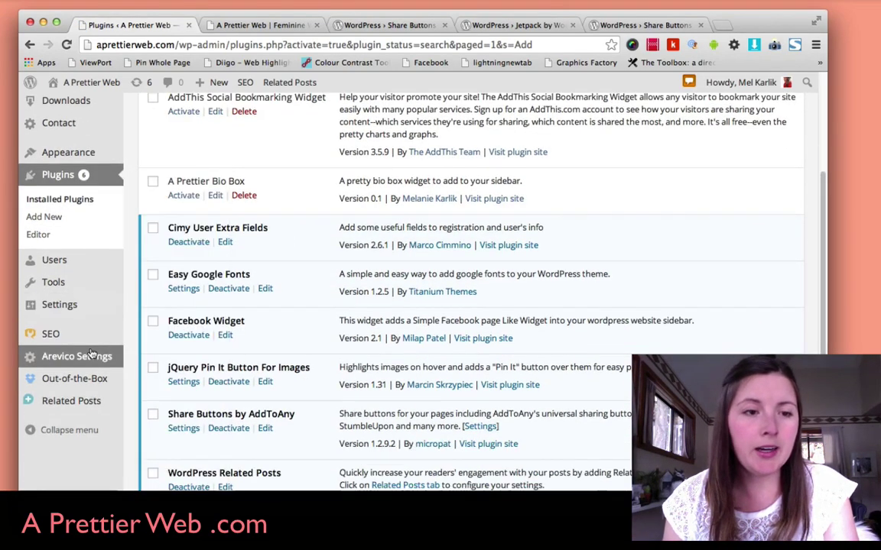
pyautogui.moveTo(91, 305)
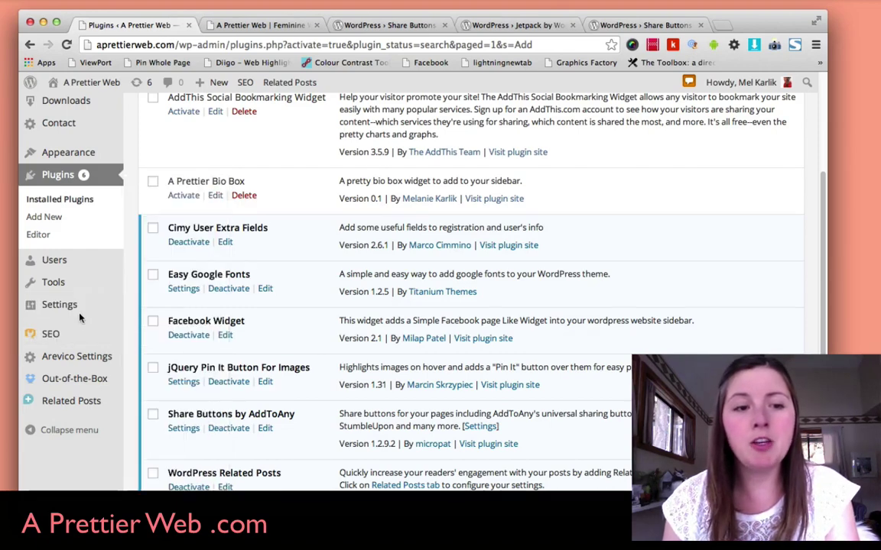
pyautogui.click(160, 325)
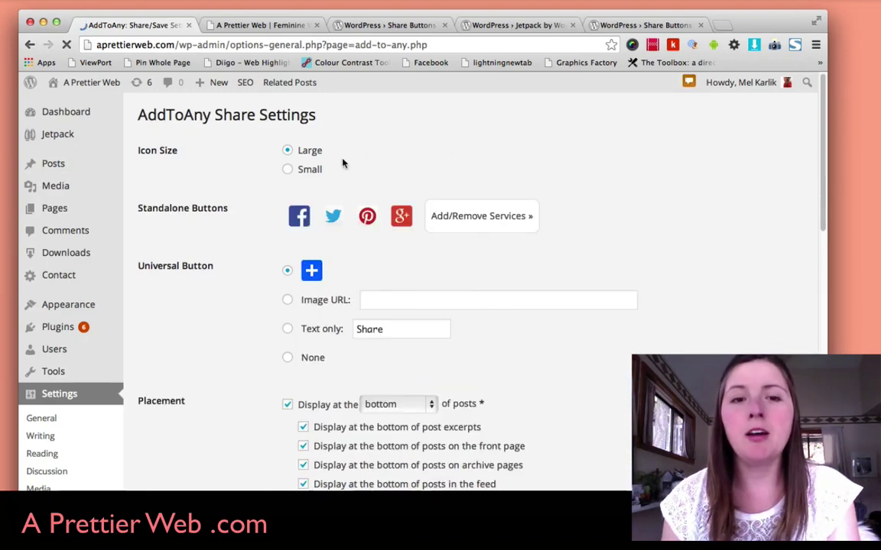
# - Try the small icon size and expand the full list of available share services
pyautogui.click(288, 170)
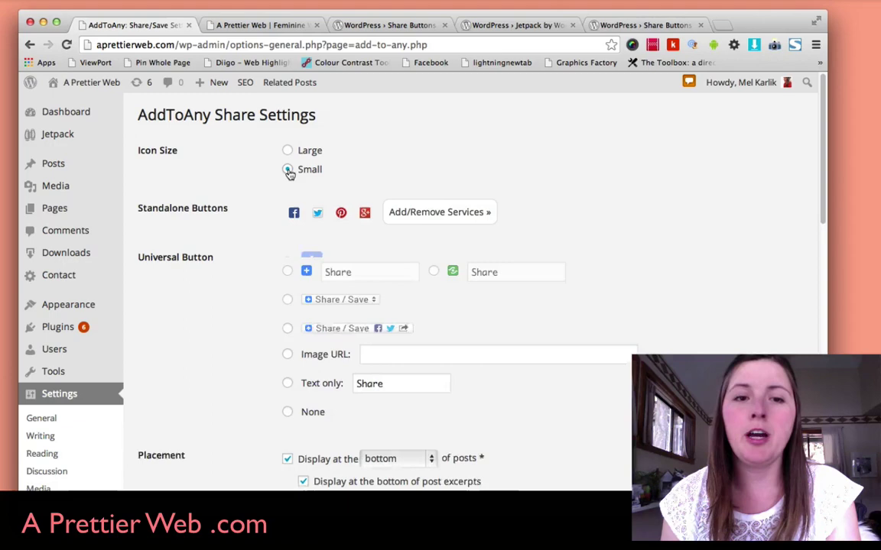
pyautogui.scroll(-2, 252, 212)
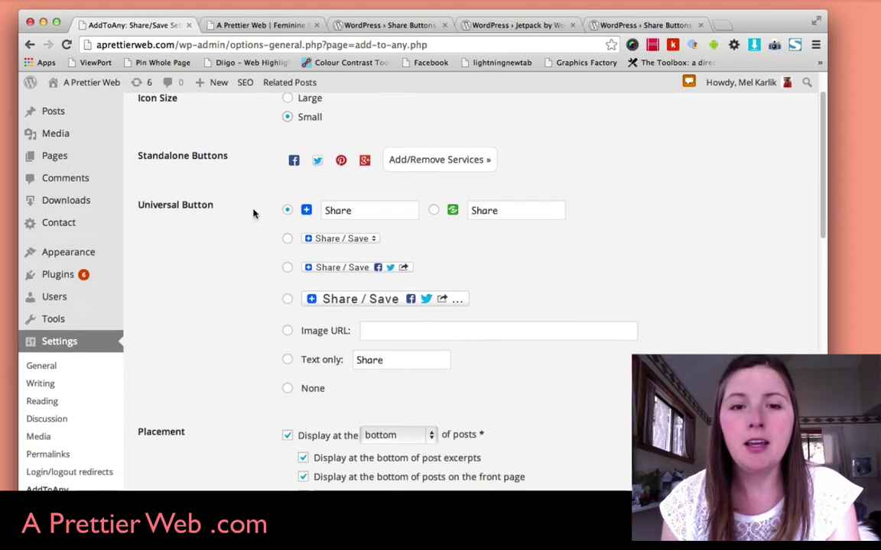
pyautogui.scroll(1, 252, 212)
pyautogui.click(415, 181)
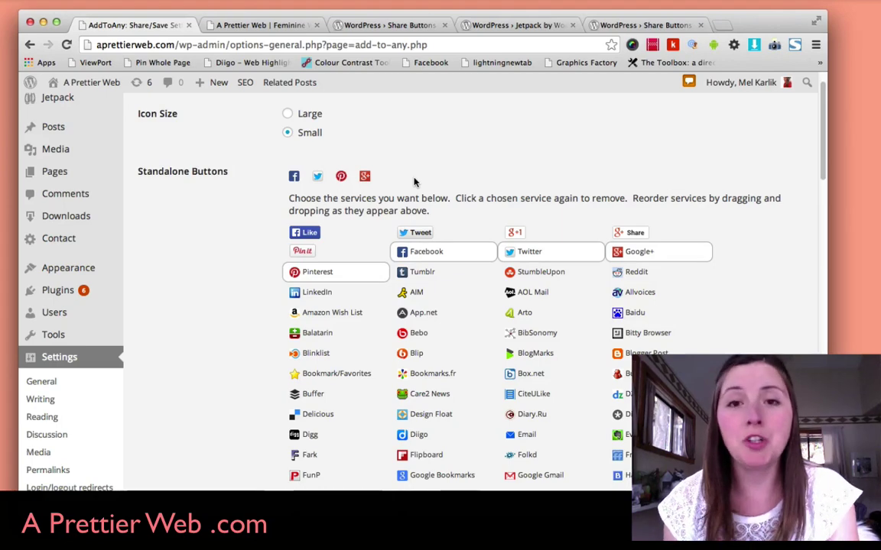
# - Switch the AddToAny icon size to Large and scroll down to Placement
pyautogui.scroll(-6, 464, 169)
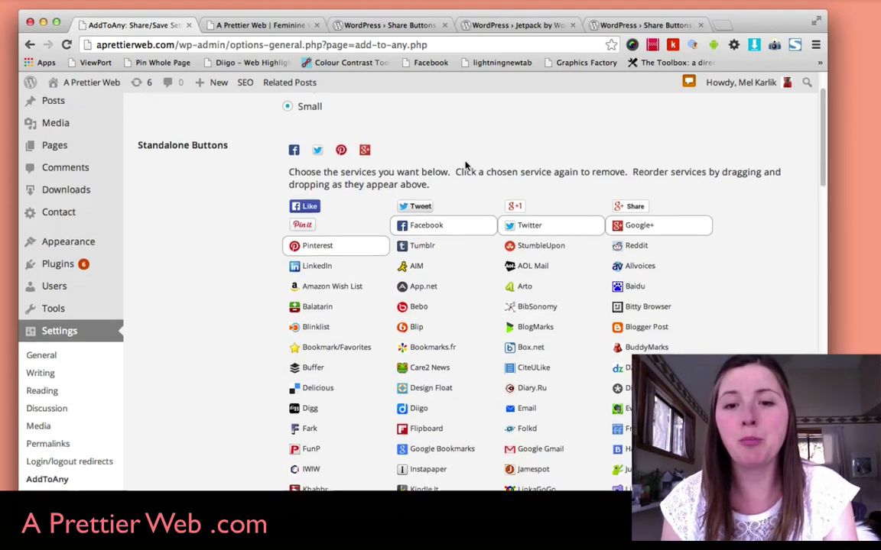
pyautogui.scroll(-2, 718, 321)
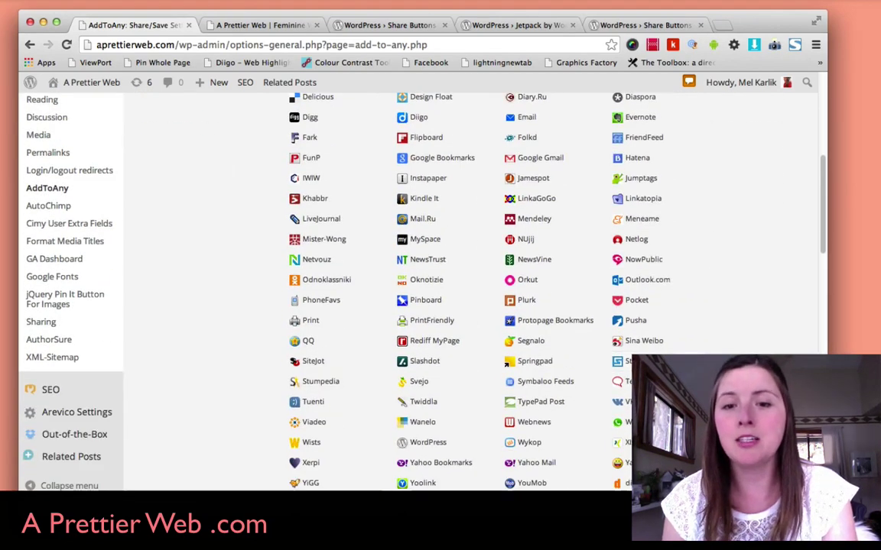
pyautogui.scroll(8, 367, 132)
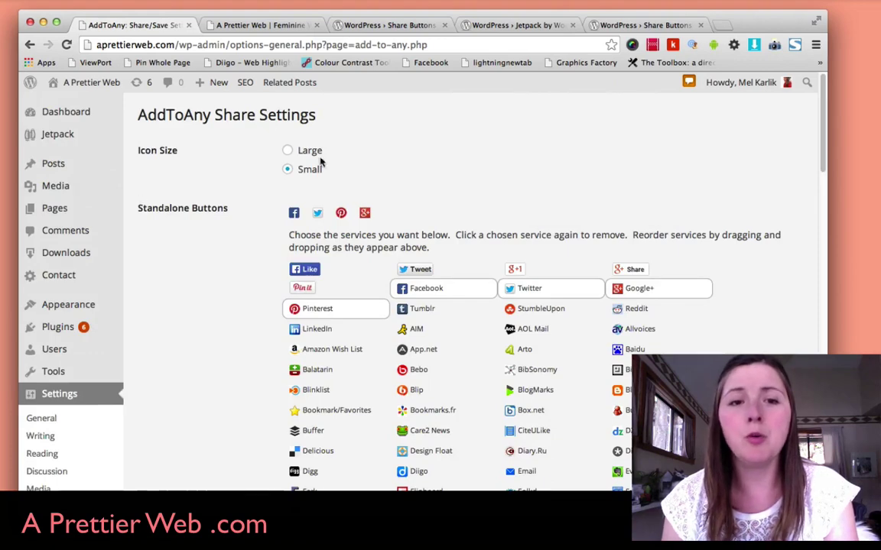
pyautogui.click(289, 151)
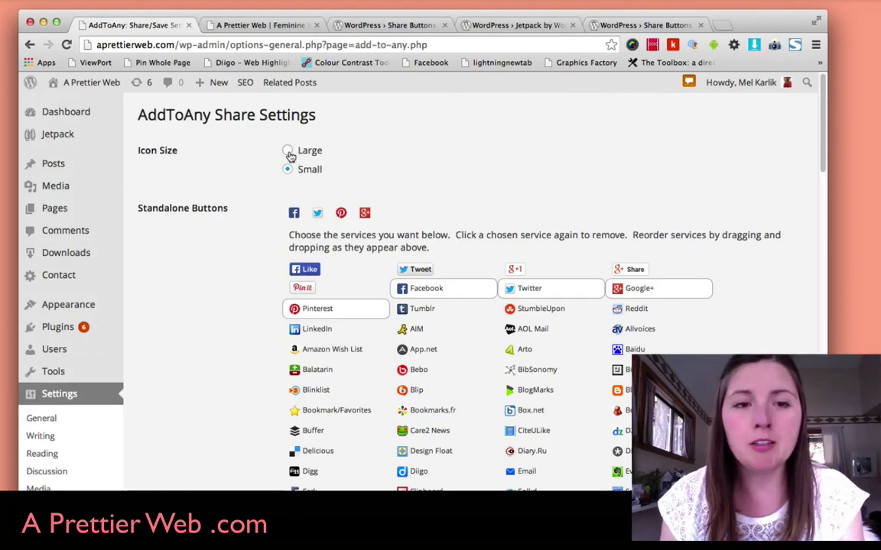
pyautogui.scroll(-10, 237, 254)
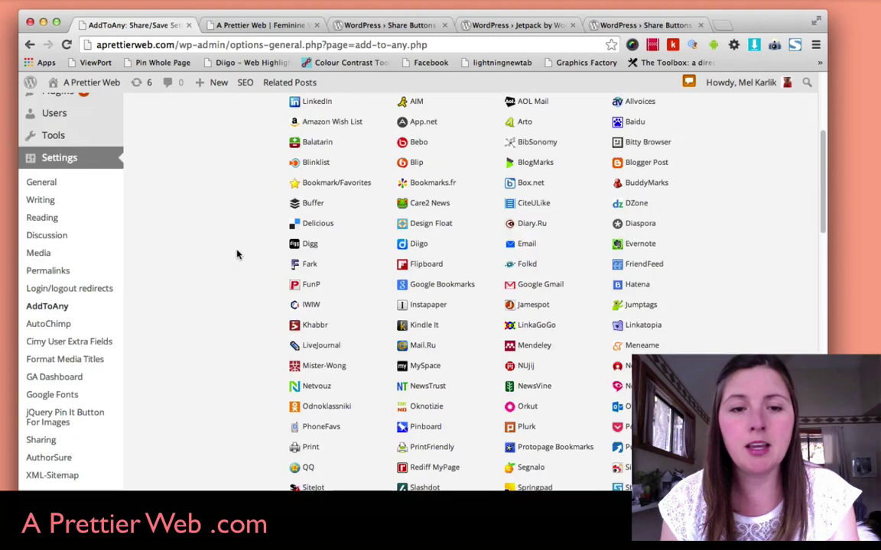
pyautogui.scroll(-5, 237, 254)
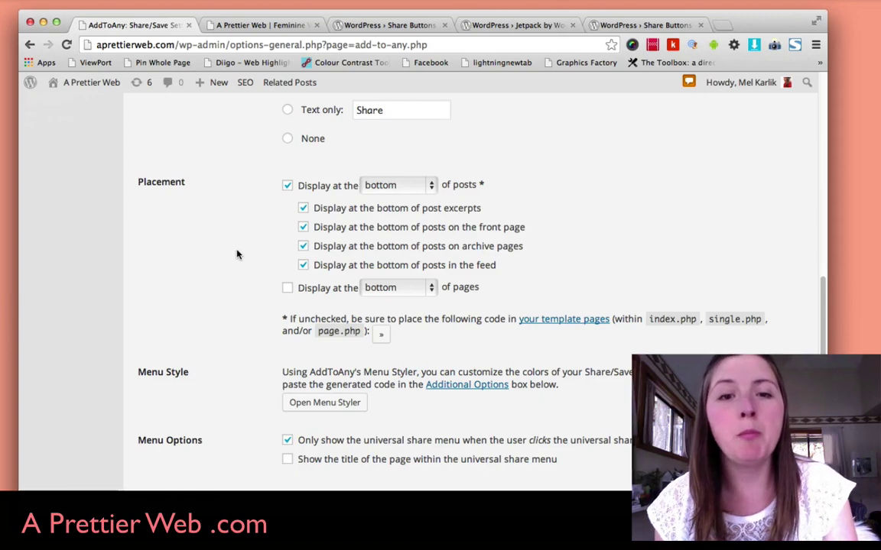
# - Leave the Placement dropdown on 'bottom' of posts and click Save Changes
pyautogui.click(387, 187)
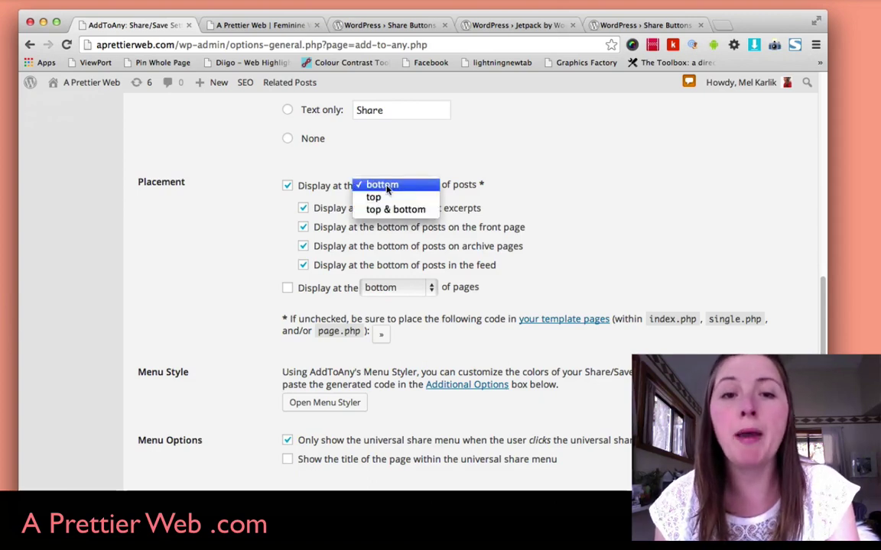
pyautogui.click(396, 164)
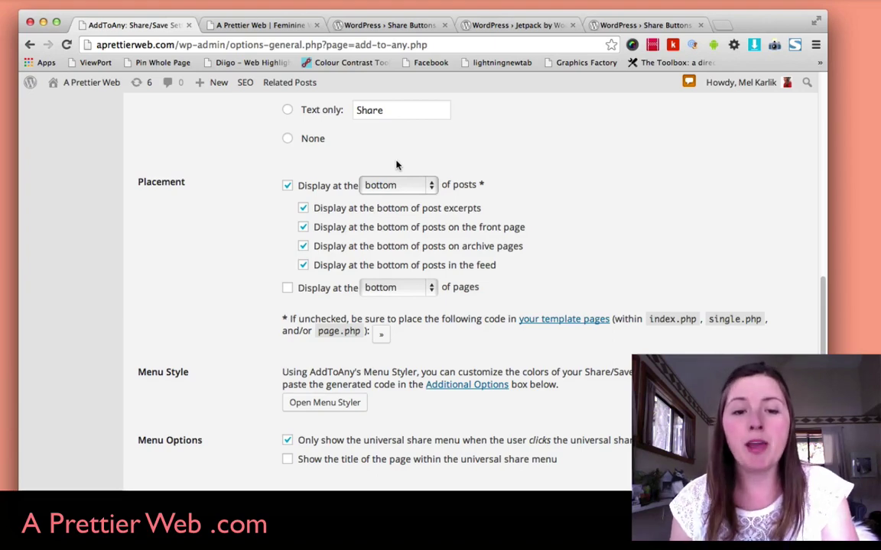
pyautogui.scroll(-10, 390, 170)
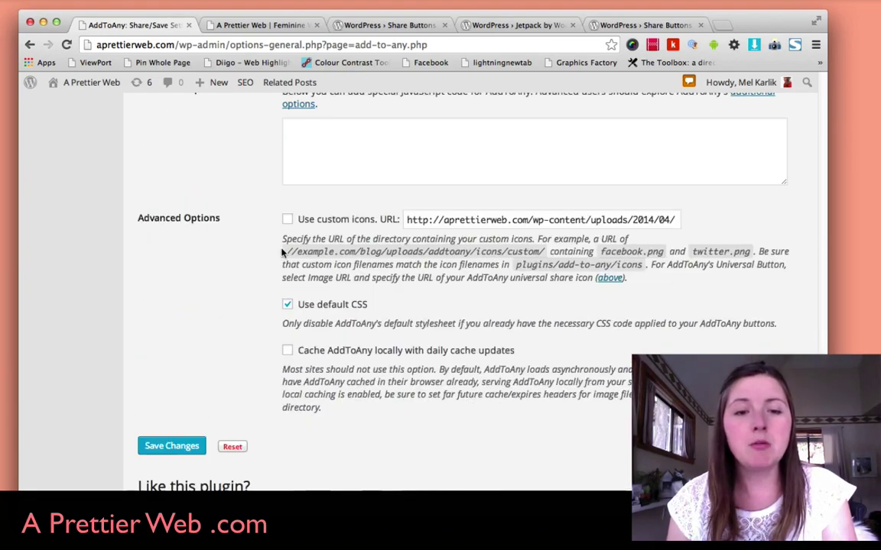
pyautogui.scroll(-4, 278, 253)
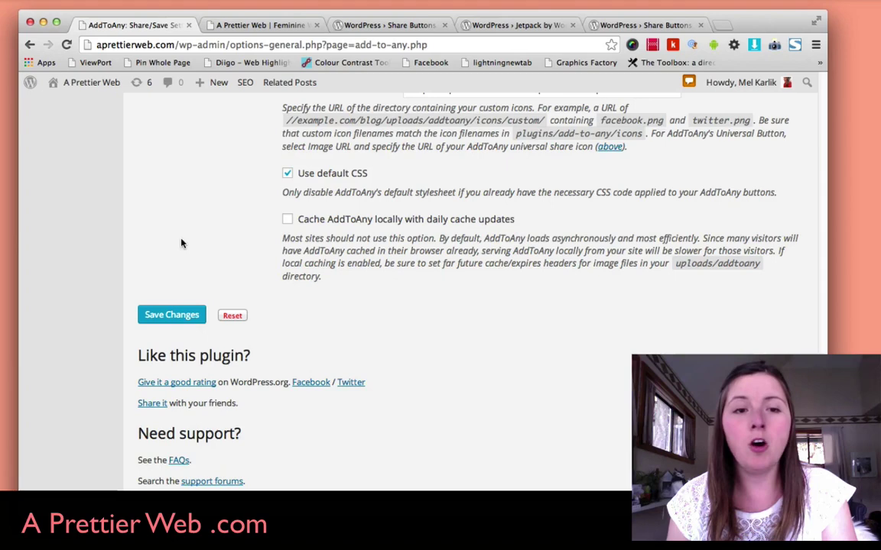
pyautogui.click(183, 313)
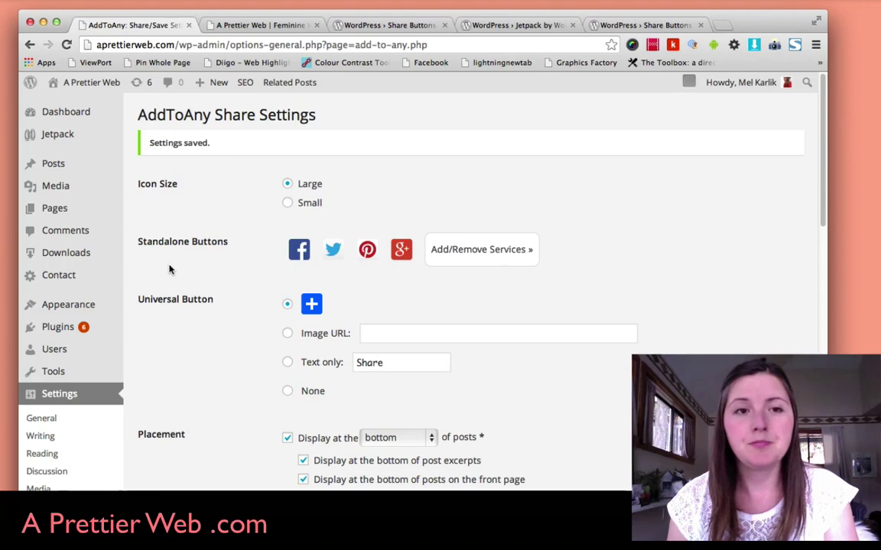
# - Reload the live blog and click the Pinterest share icon on the April post
pyautogui.click(230, 26)
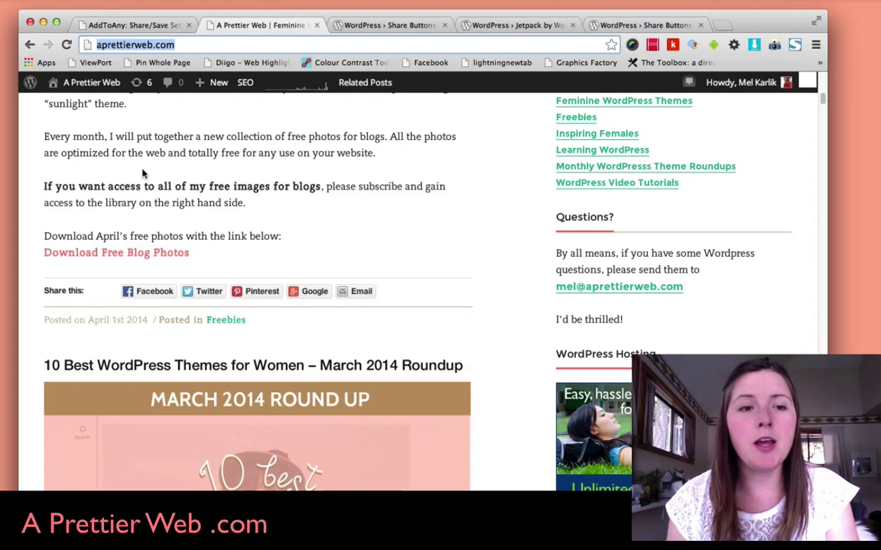
pyautogui.click(66, 45)
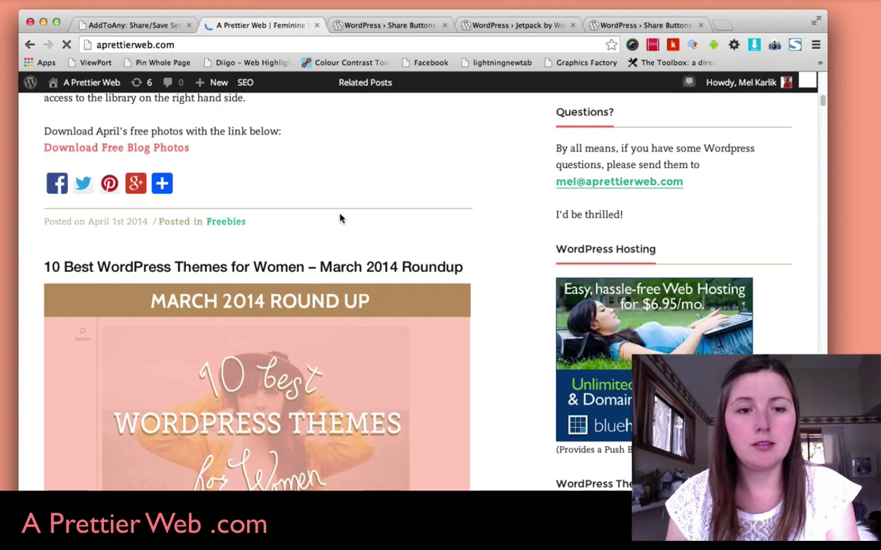
pyautogui.scroll(3, 341, 220)
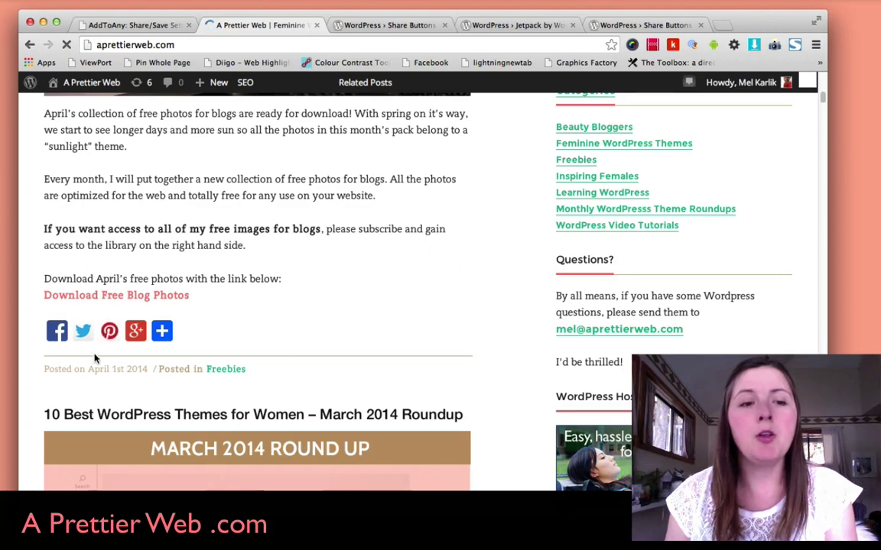
pyautogui.click(109, 331)
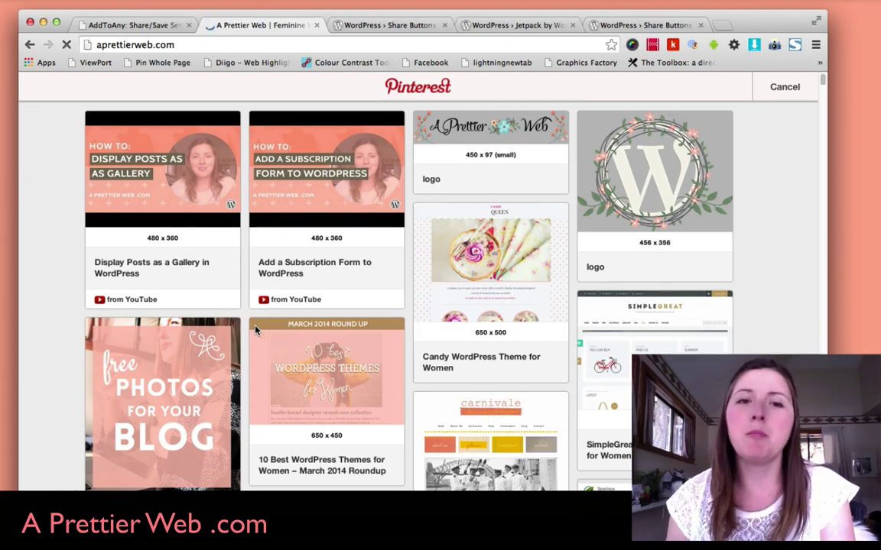
# - Pin the Free Photos for Blogs image from Pinterest's image picker
pyautogui.moveTo(327, 228)
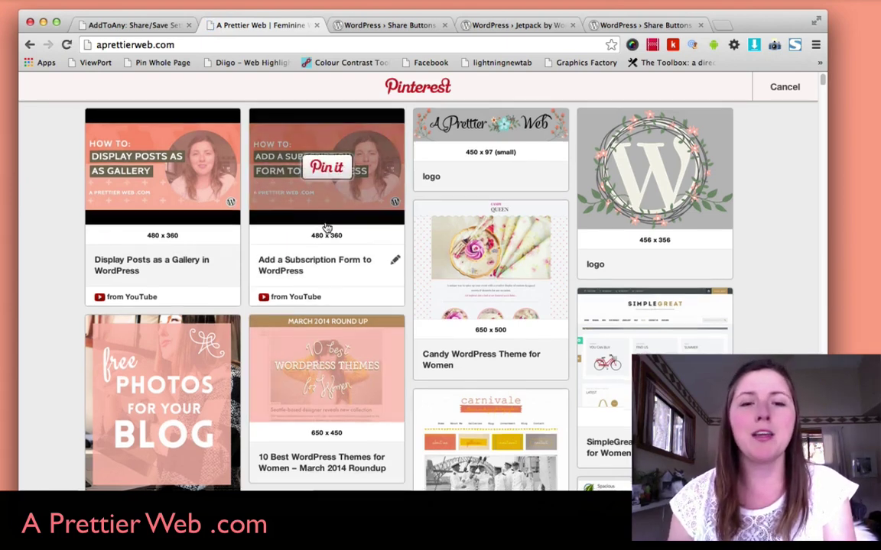
pyautogui.scroll(-5, 327, 228)
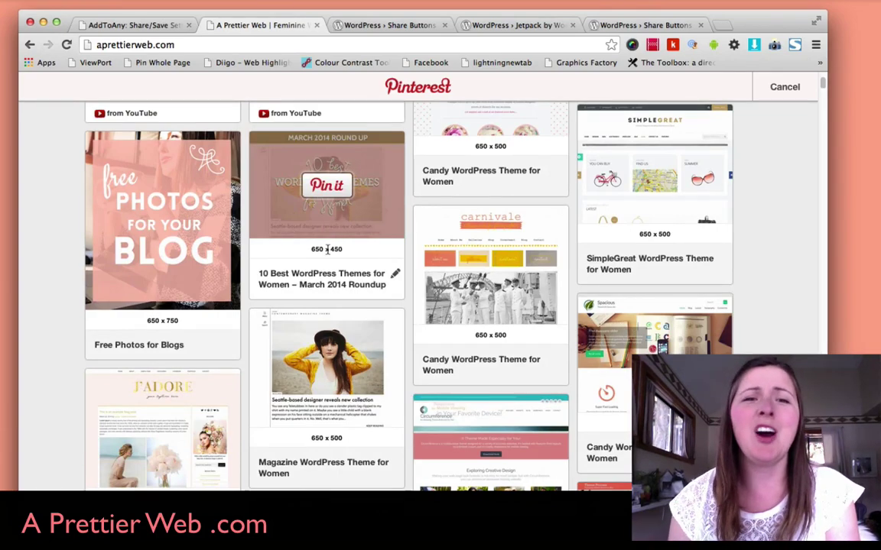
pyautogui.scroll(5, 326, 227)
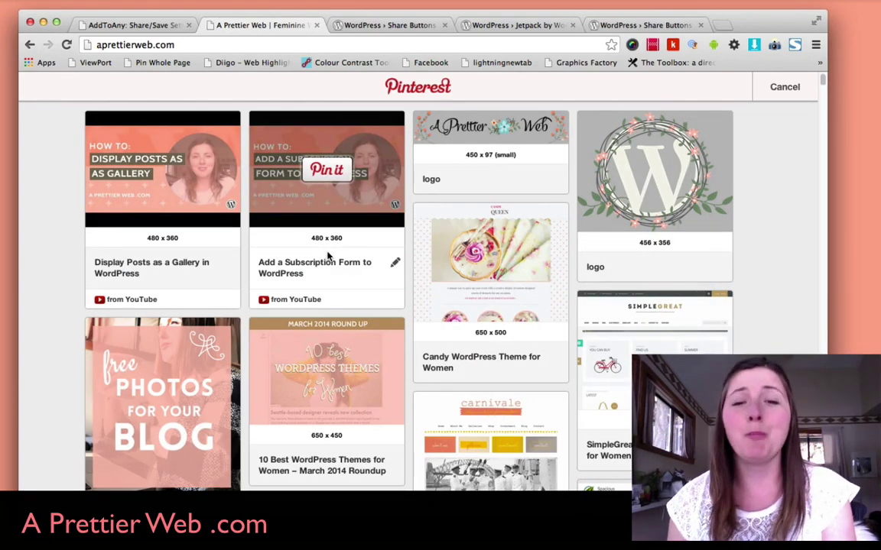
pyautogui.scroll(-3, 327, 252)
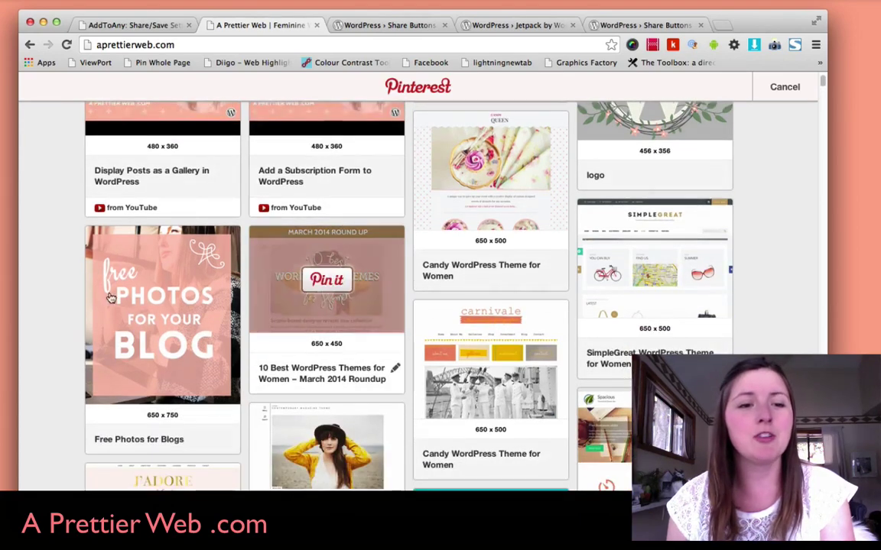
pyautogui.click(156, 317)
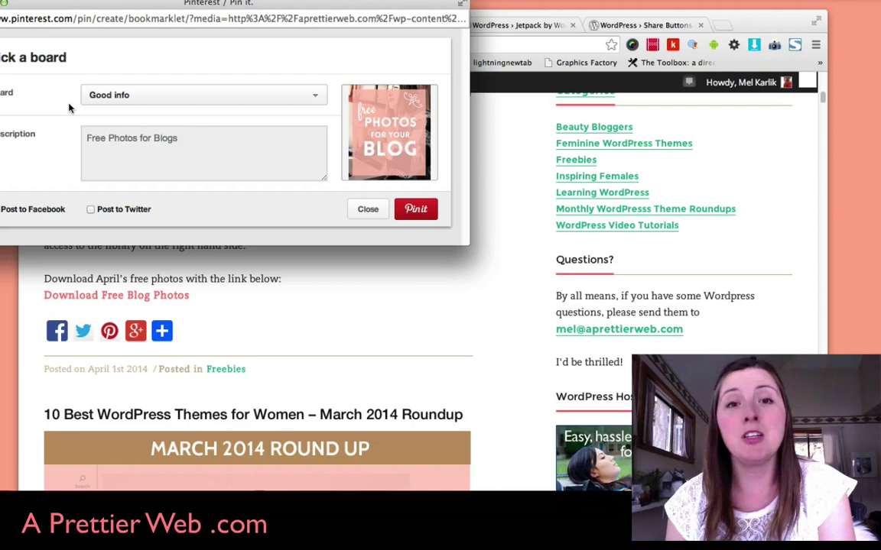
pyautogui.press('super+w')
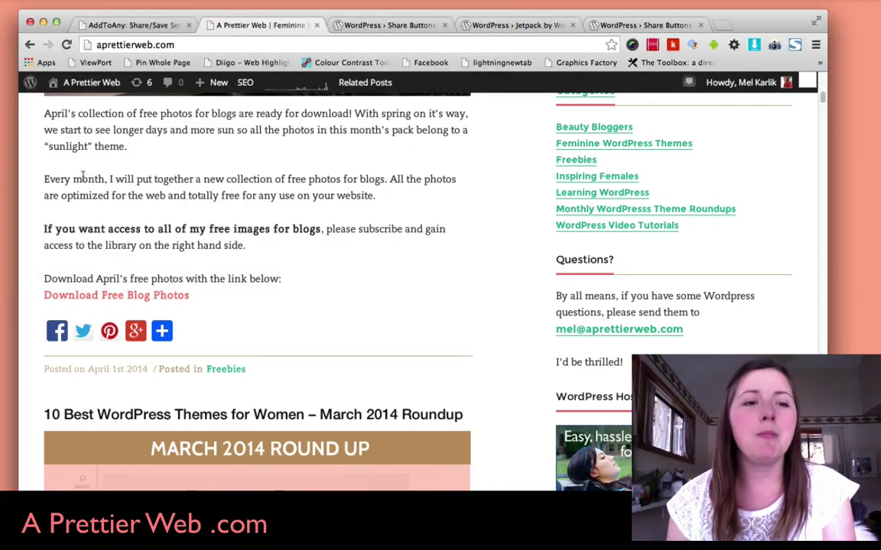
pyautogui.scroll(4, 409, 338)
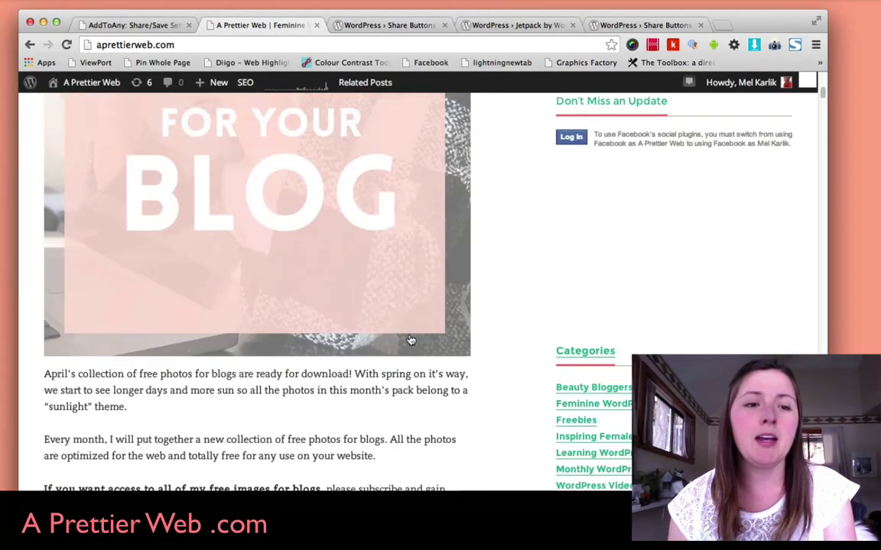
pyautogui.scroll(-4, 410, 340)
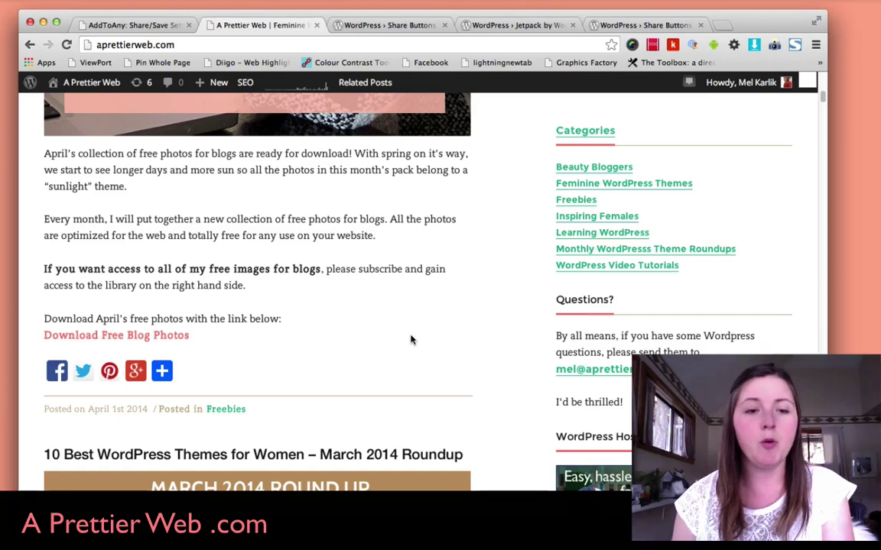
pyautogui.scroll(-2, 411, 339)
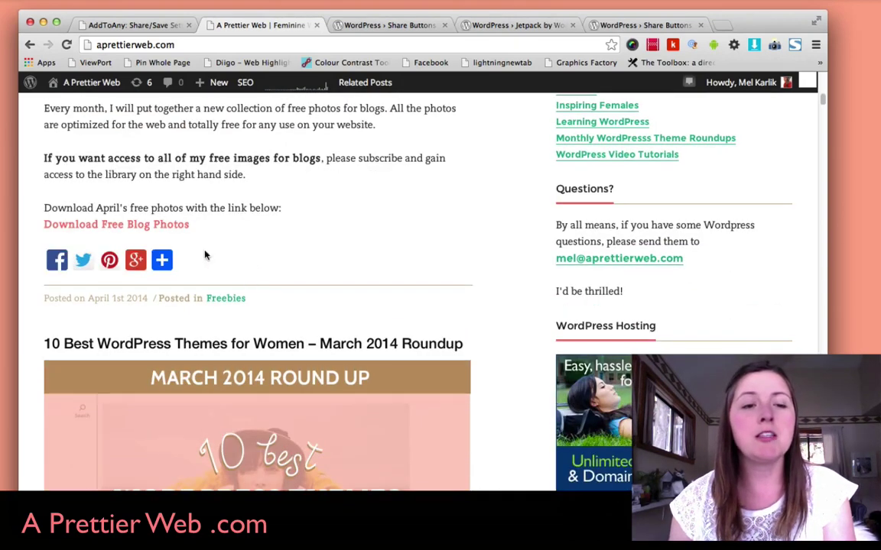
pyautogui.moveTo(162, 261)
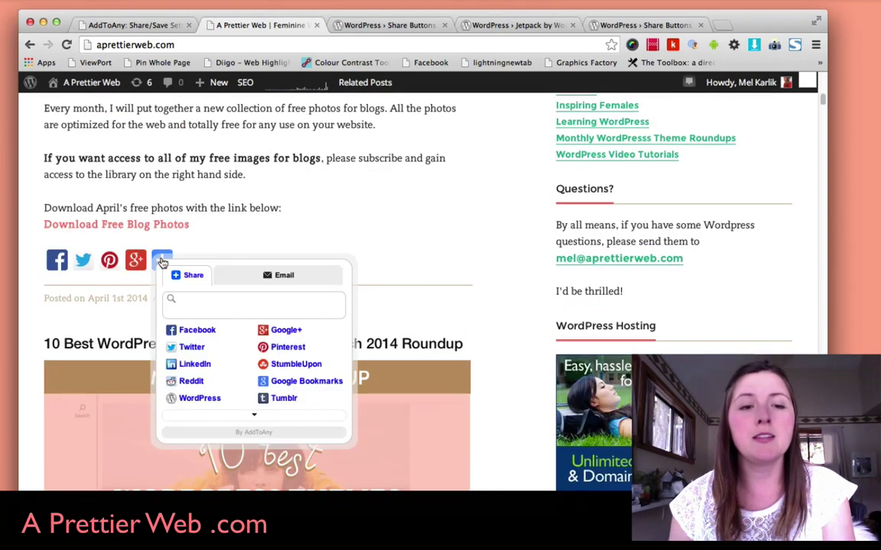